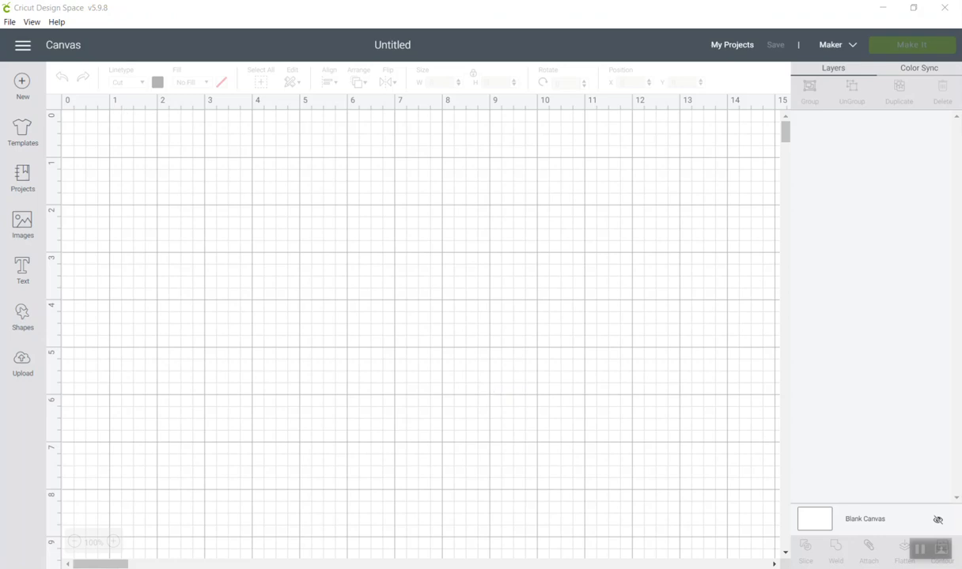
Switch to Wordmark.it in the browser and compare how "Welcome" looks in the installed fonts.
click(2, 98)
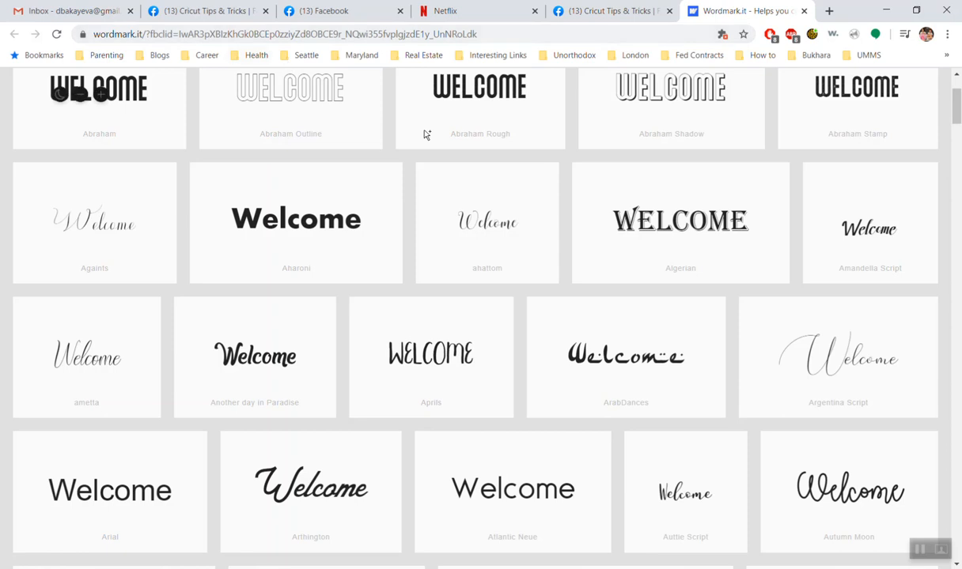
scroll(901, 194, up, 2)
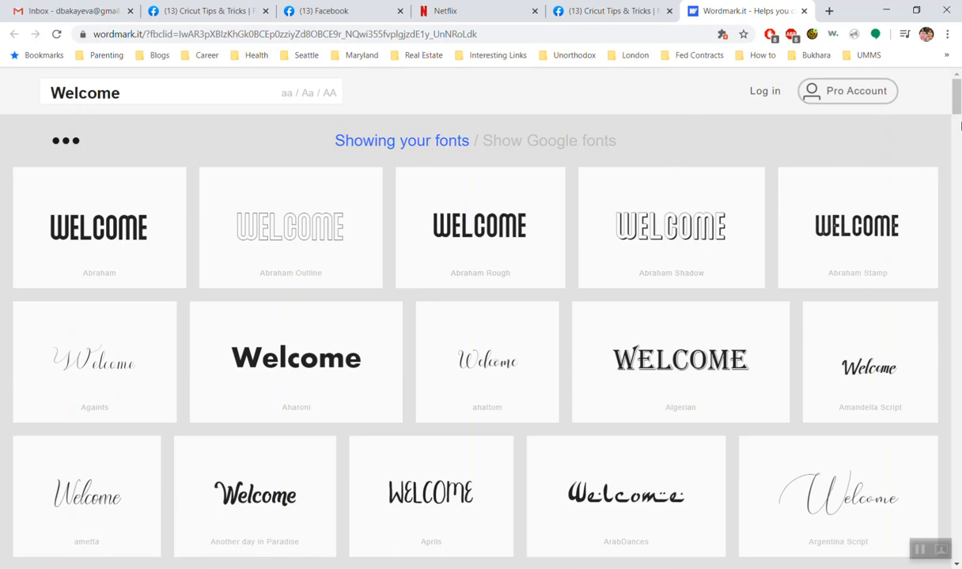
drag(955, 96, 955, 118)
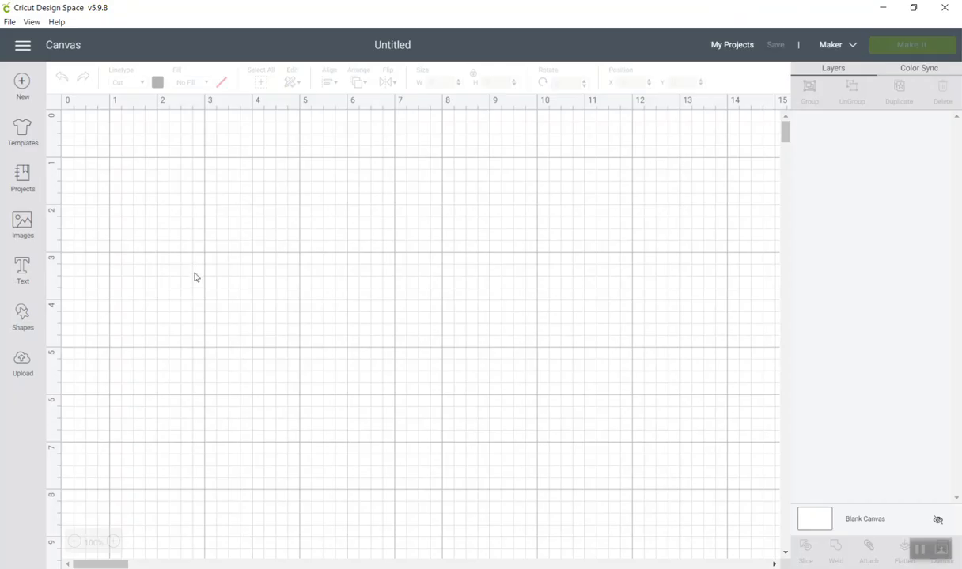
Switch to Cricut Design Space and add a text object reading "Welcome" to the canvas.
click(23, 264)
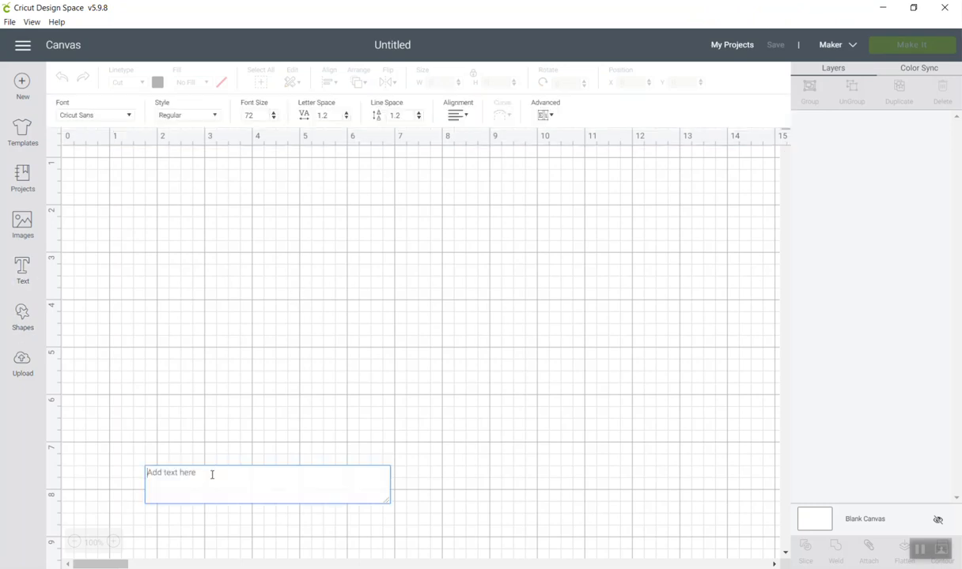
text(Welcome)
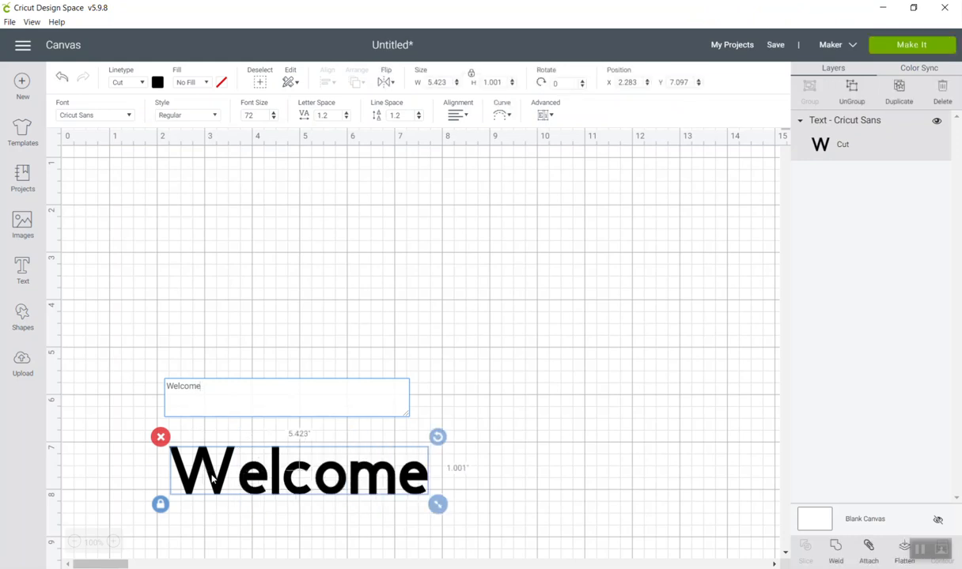
click(242, 249)
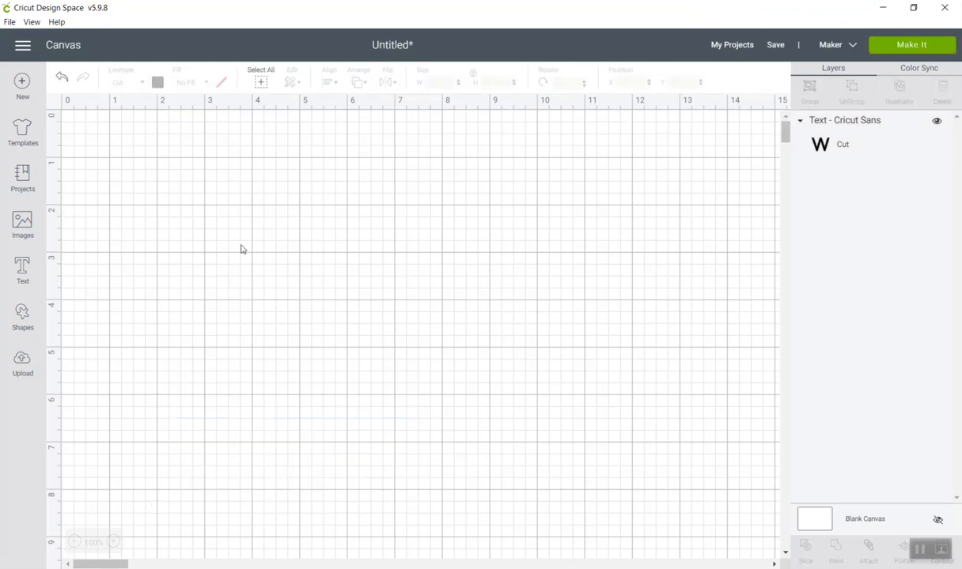
Search the system fonts for "arg" and apply Argentina Script to the "Welcome" text.
click(237, 473)
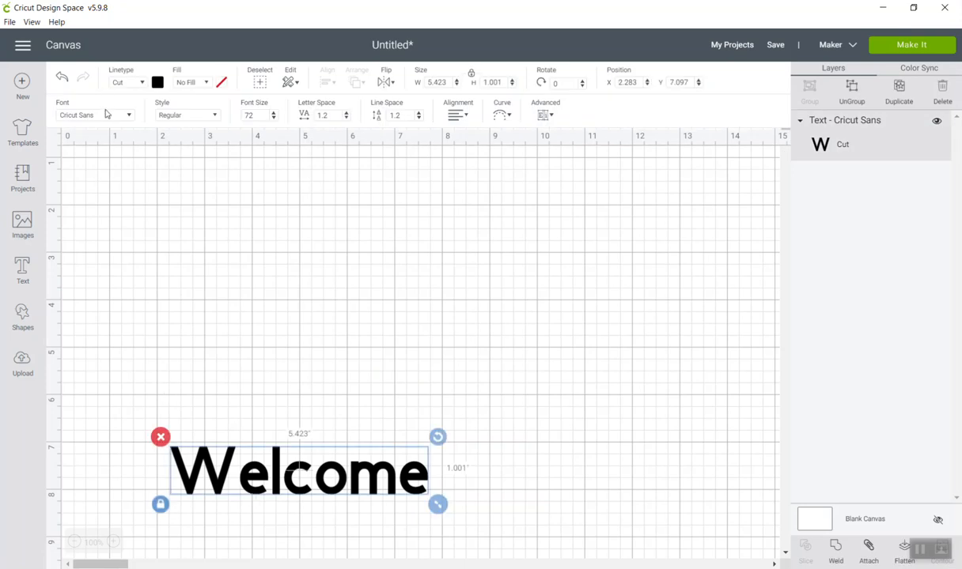
click(106, 117)
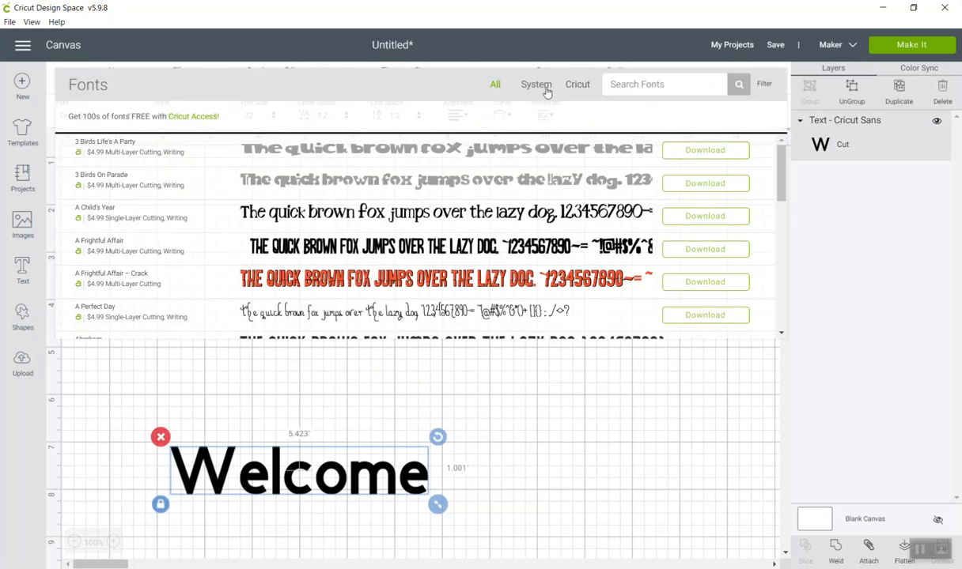
click(537, 85)
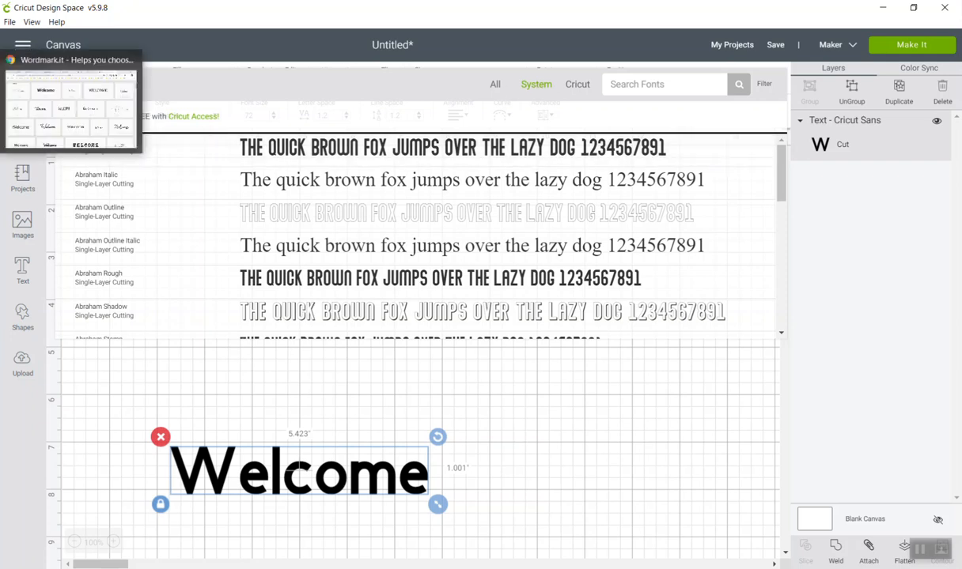
click(1, 103)
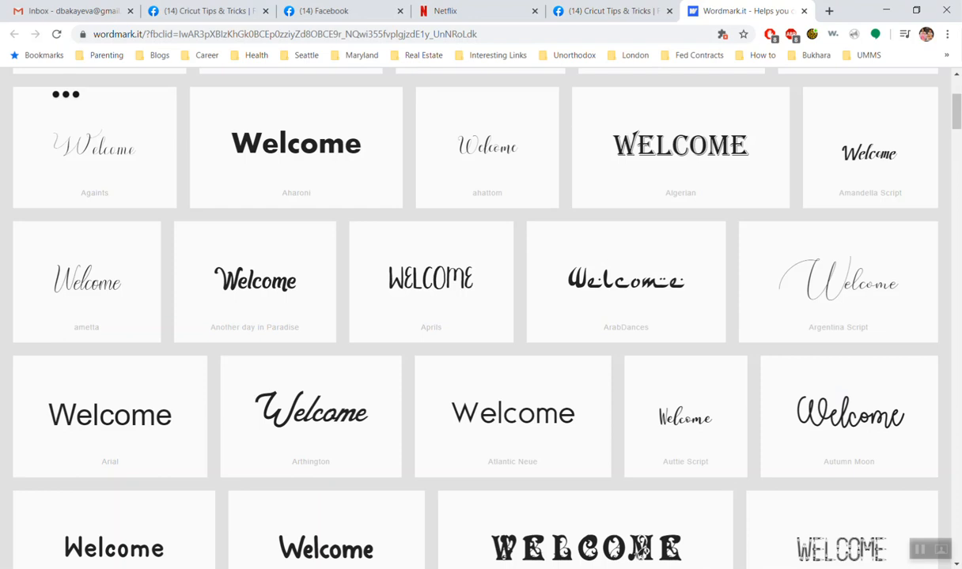
key(alt+Tab)
click(603, 87)
text(a)
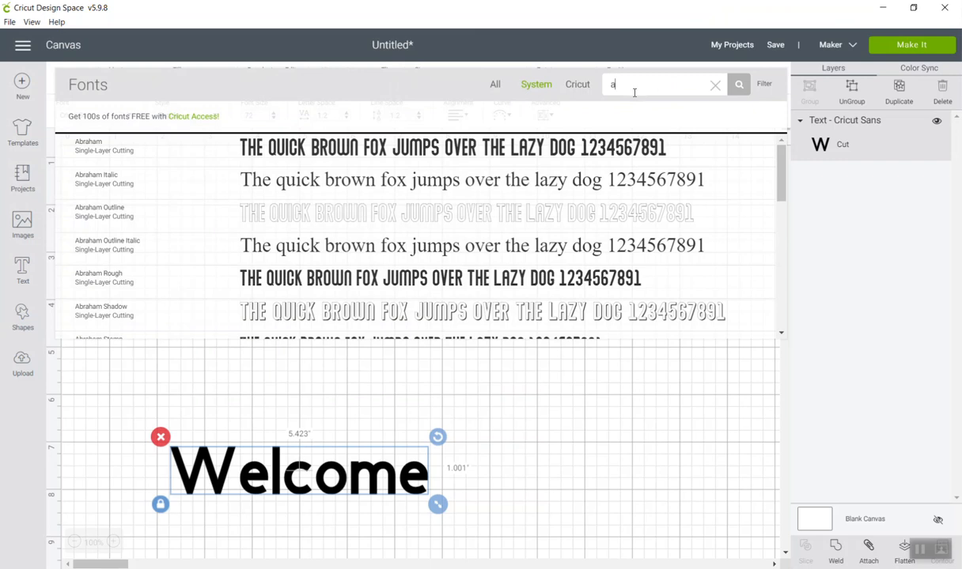
text(rg)
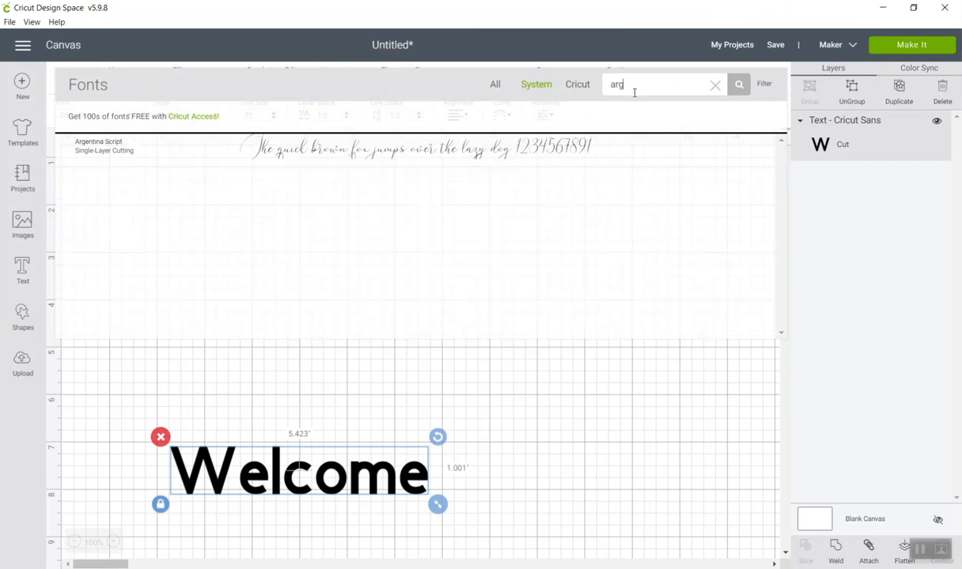
click(507, 148)
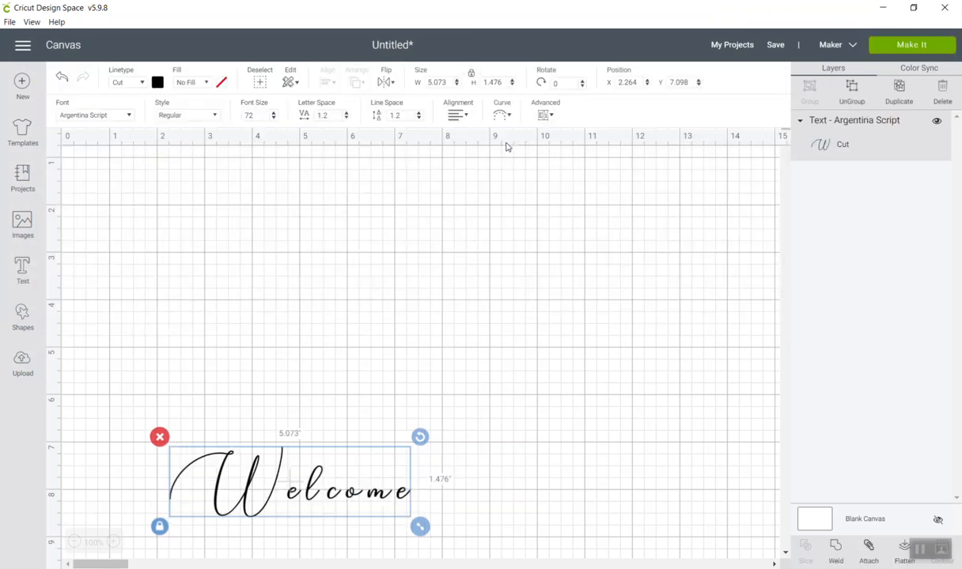
Move the "Welcome" text up to about X 1.4, Y 4.0 and set its style to Bold.
drag(227, 470, 198, 360)
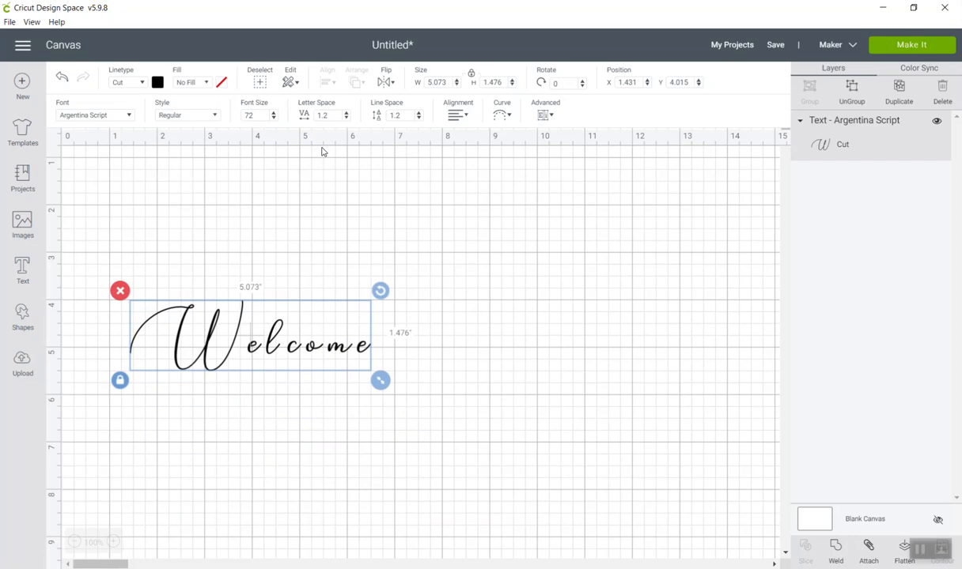
click(215, 115)
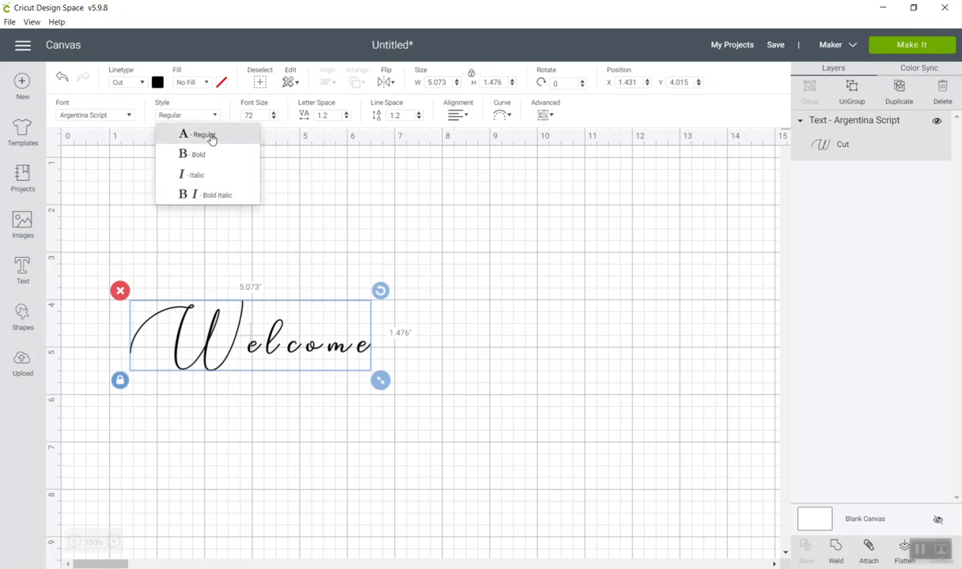
click(199, 153)
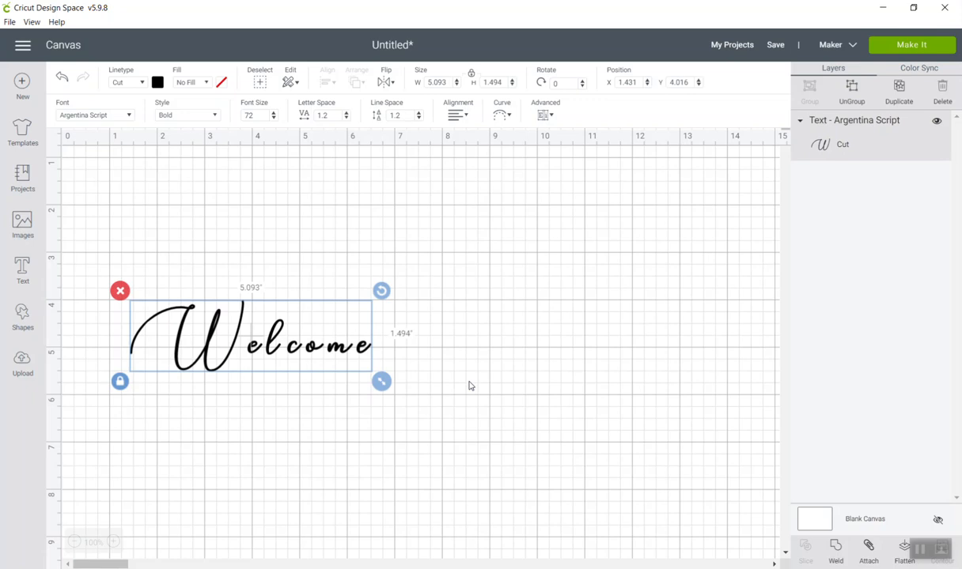
Duplicate the "Welcome" text, move the original to the lower right of the grid and the copy to about X 2.1, Y 2.4.
key(ctrl+d)
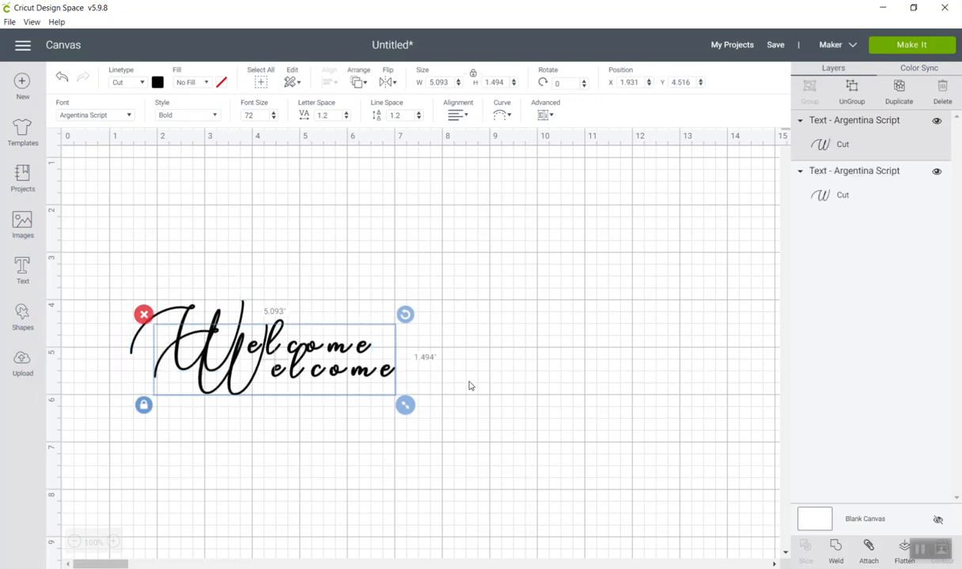
drag(296, 357, 523, 257)
drag(250, 346, 633, 404)
drag(490, 253, 282, 270)
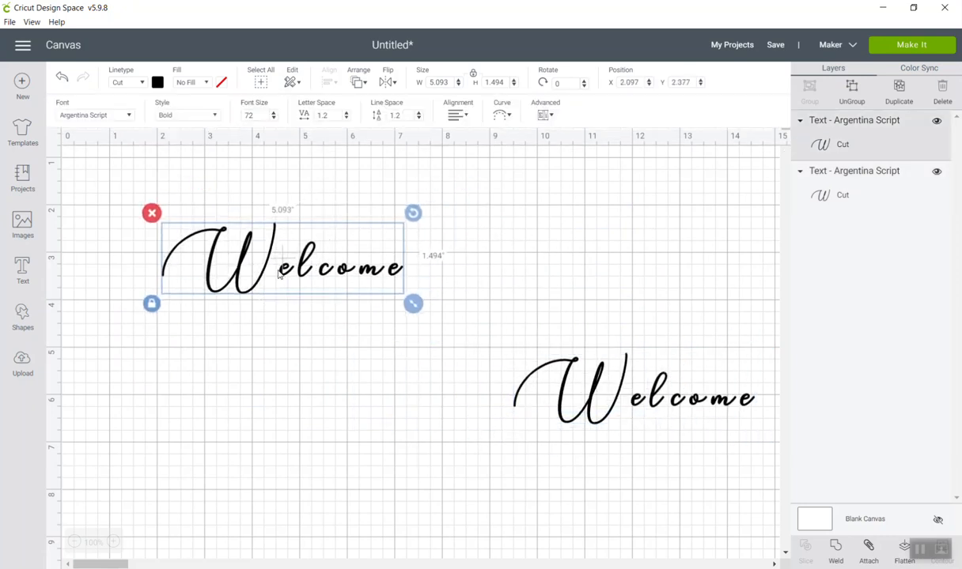
Remove the "W" from the duplicated text so that it reads "elcome".
click(278, 273)
double_click(279, 270)
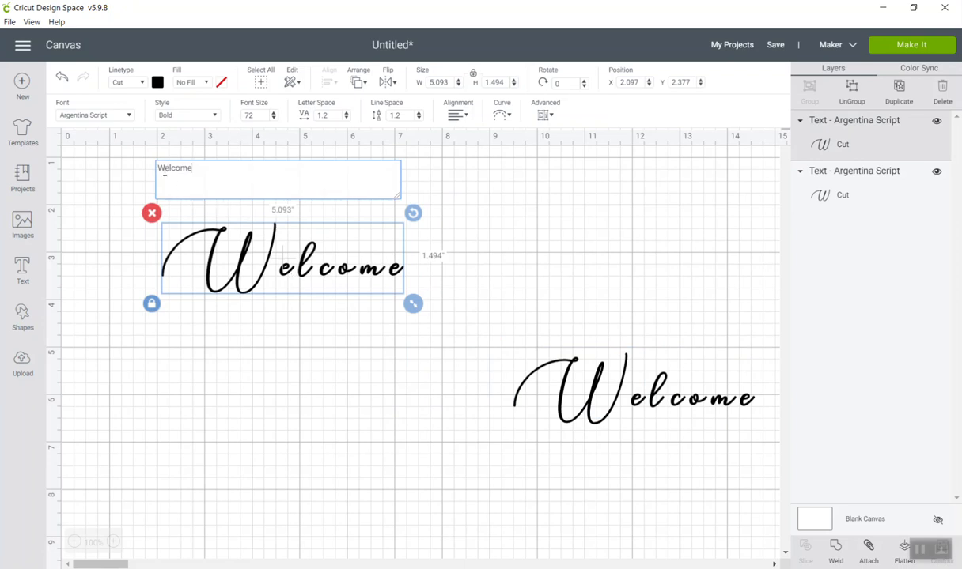
key(Delete)
click(237, 320)
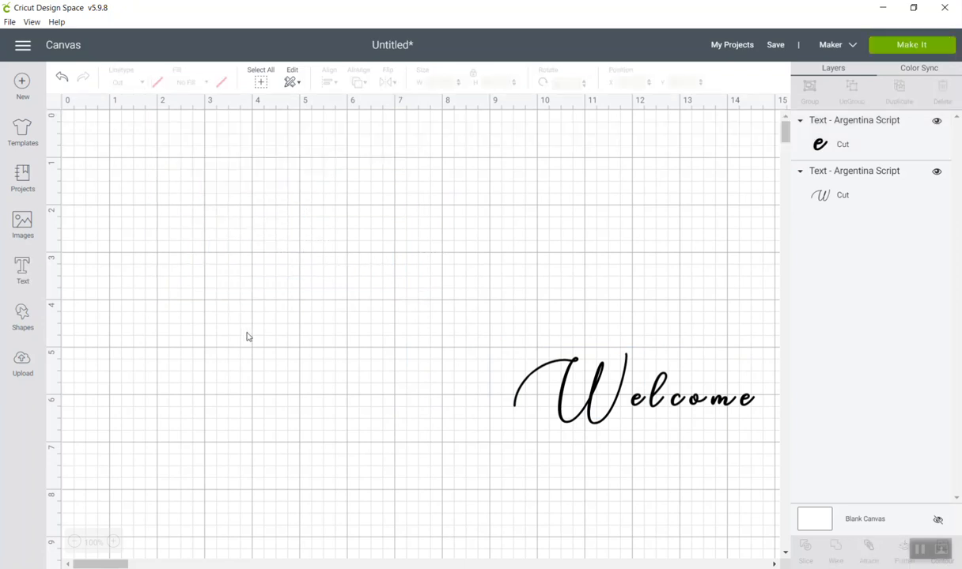
Search the system fonts for "ame" and apply the ametta font to the "elcome" text.
click(235, 255)
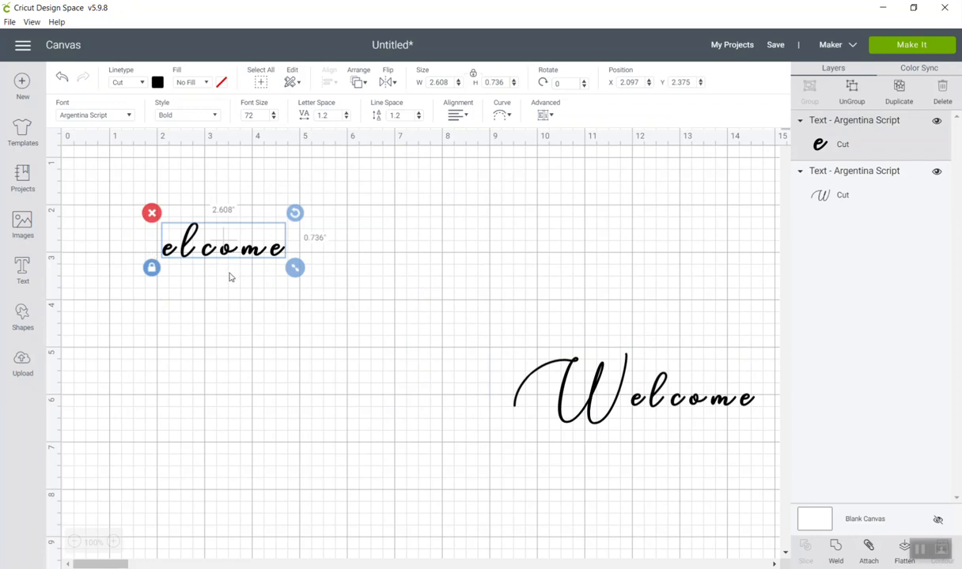
key(alt+Tab)
click(92, 117)
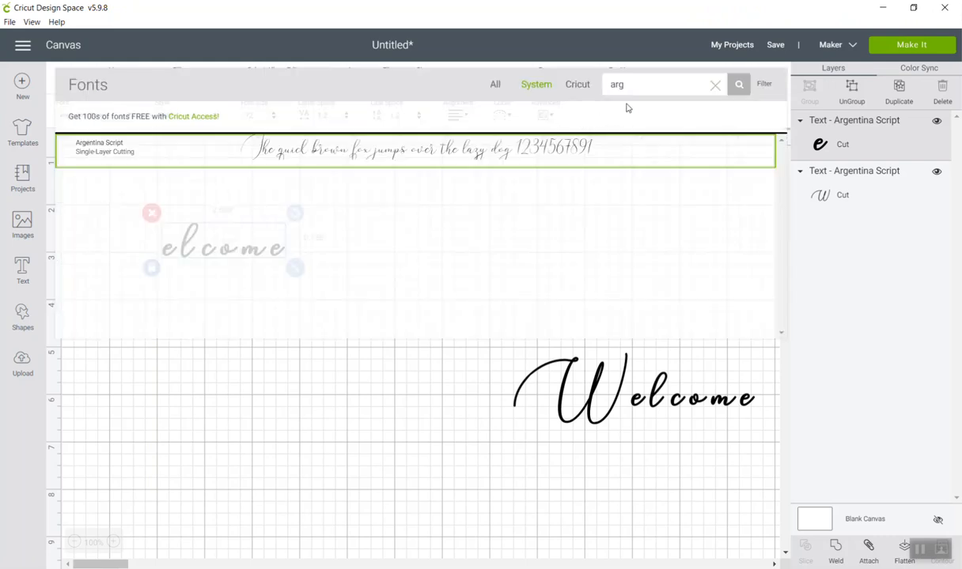
key(BackSpace)
text(m)
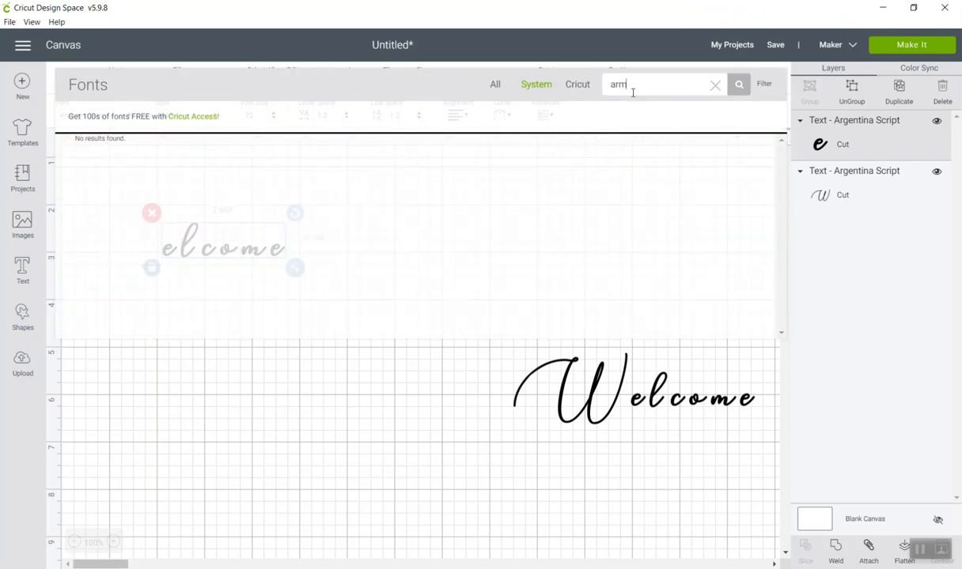
key(BackSpace)
key(BackSpace)
text(m)
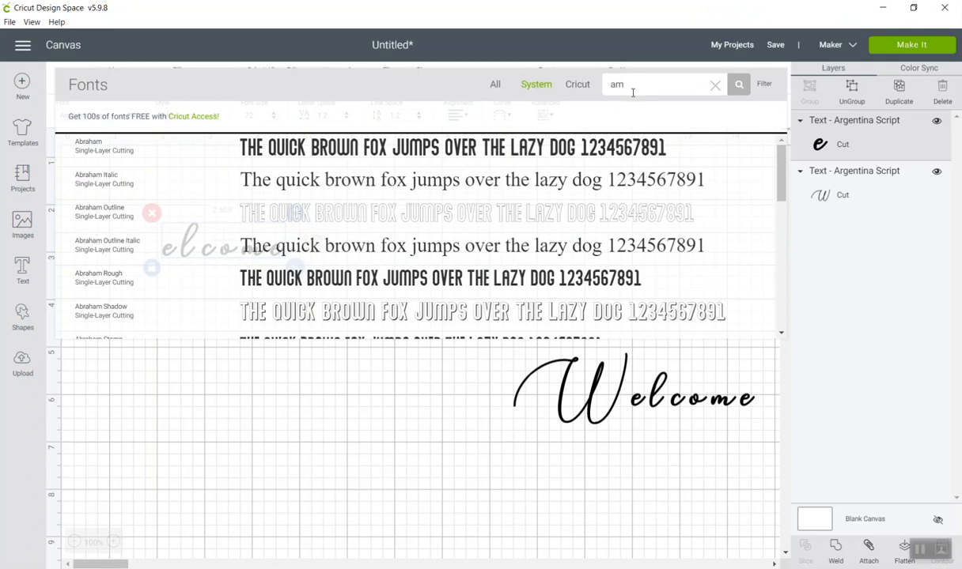
text(e)
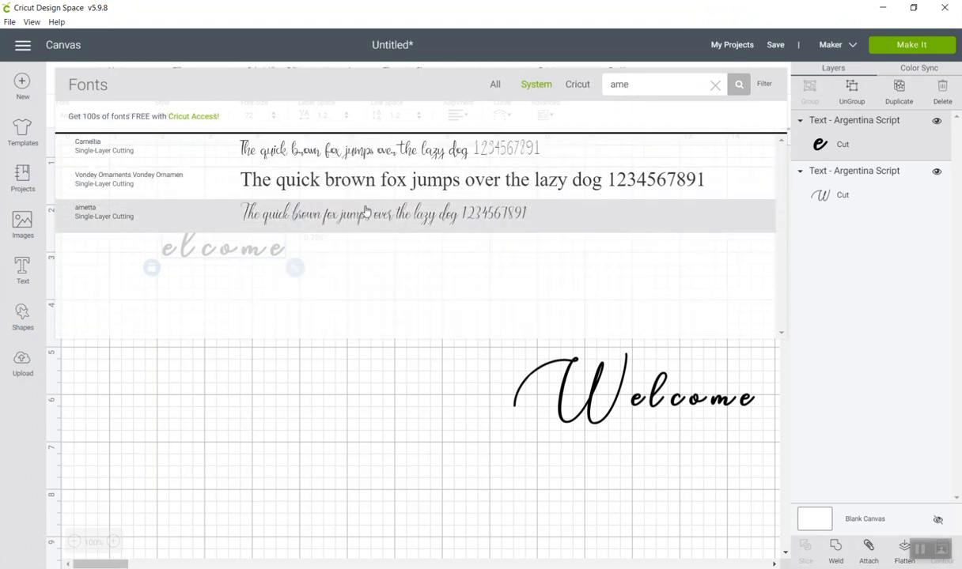
click(365, 212)
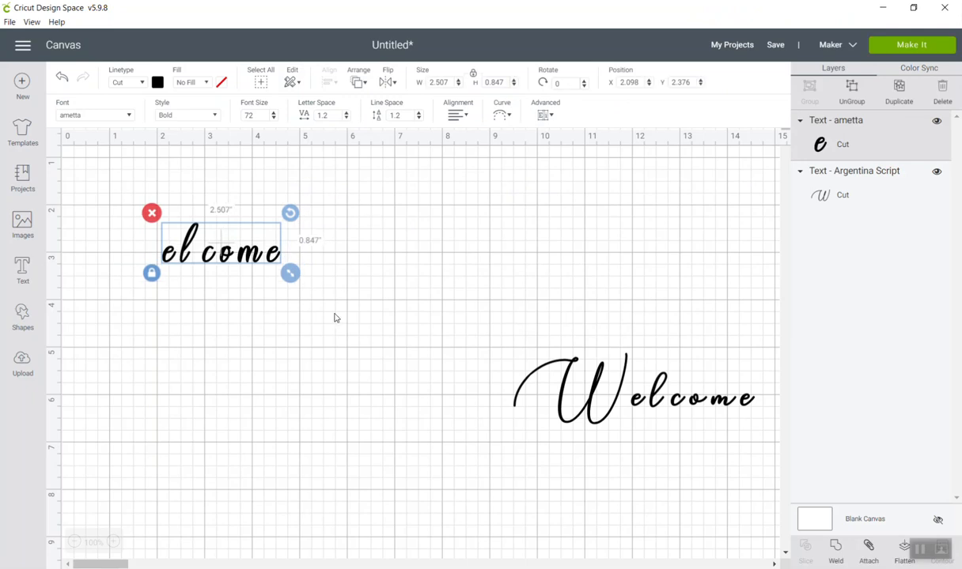
Move the full "Welcome" text below "elcome" and set the "elcome" text's style to Regular.
drag(593, 395, 130, 377)
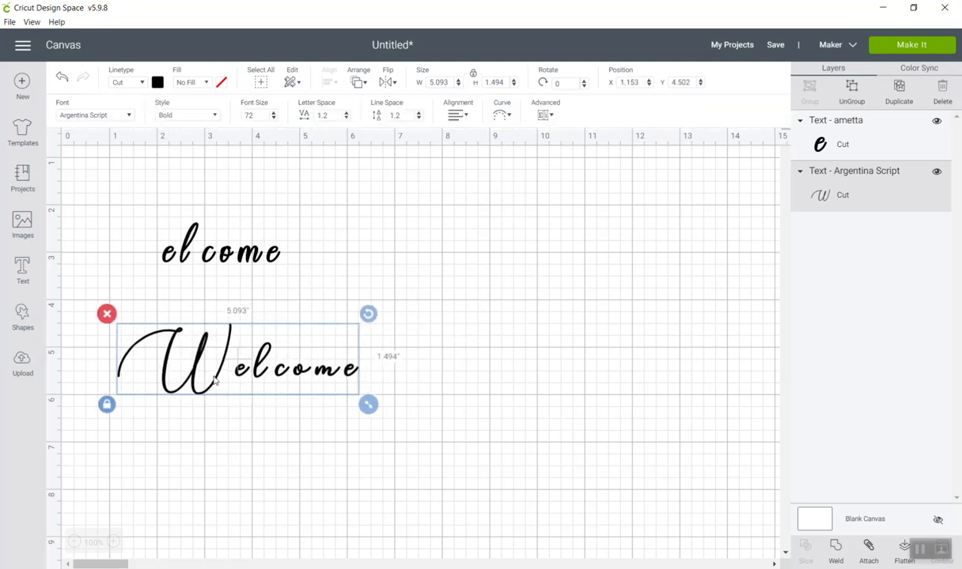
click(178, 247)
click(195, 258)
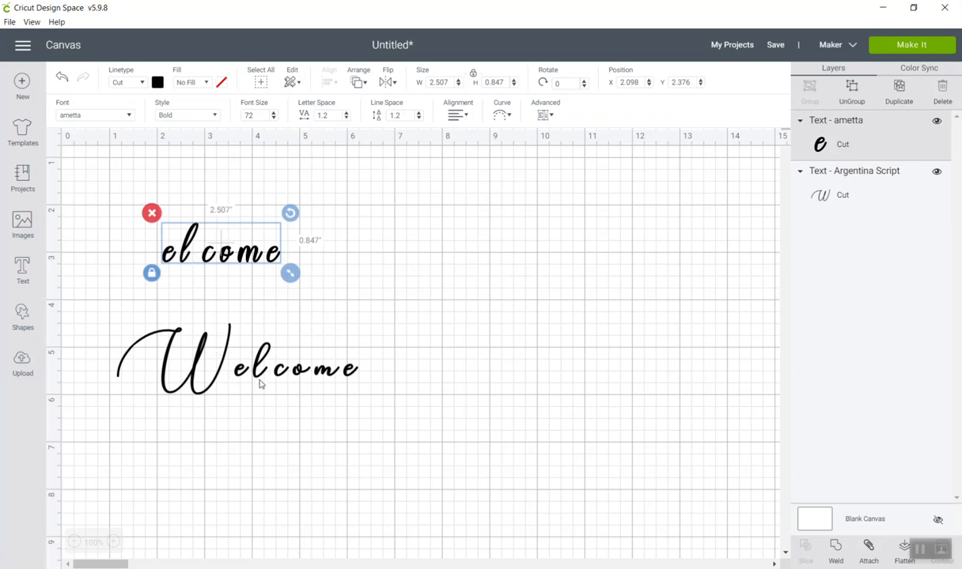
click(179, 117)
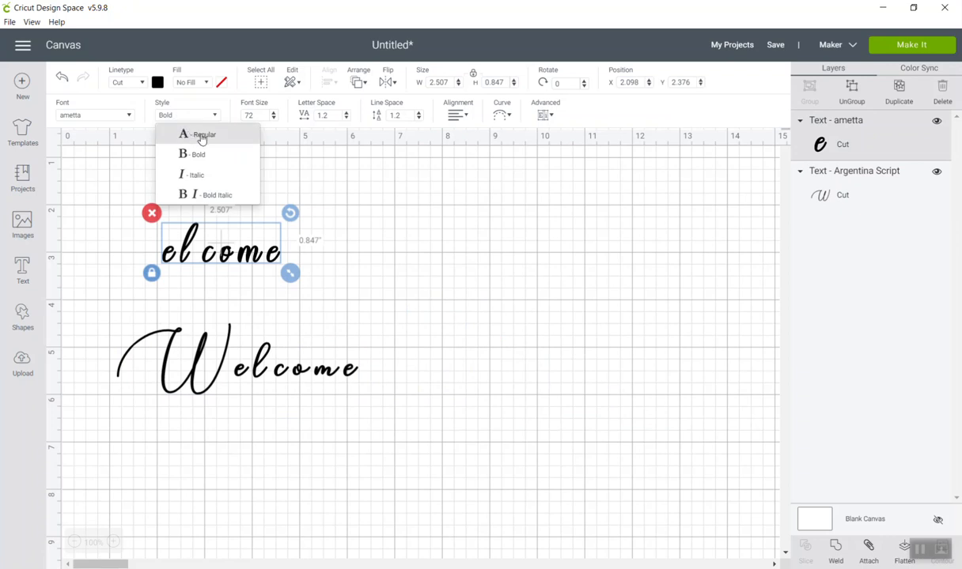
click(202, 136)
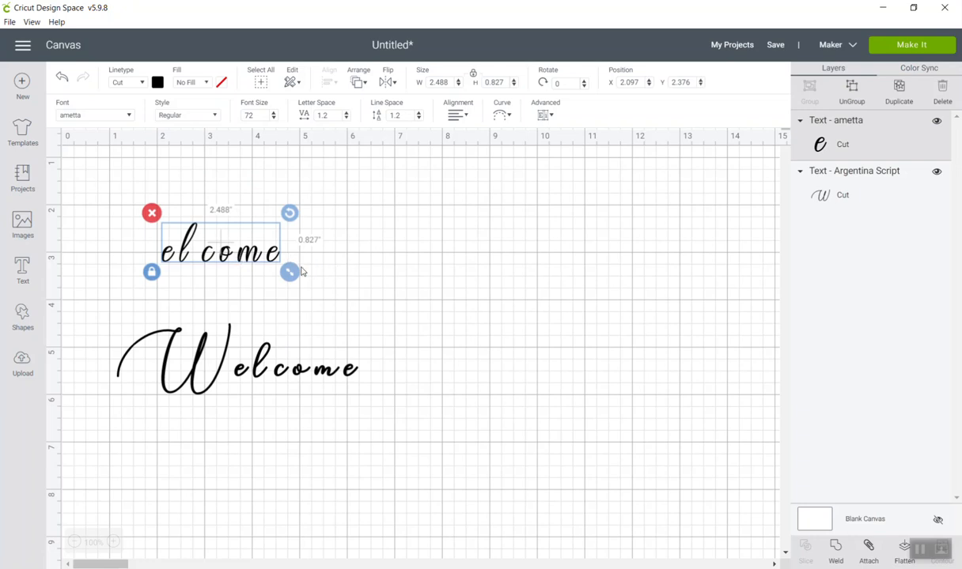
Enlarge the "elcome" text to about 5.4 by 1.8 inches and move the full "Welcome" text further below it.
drag(223, 242, 318, 238)
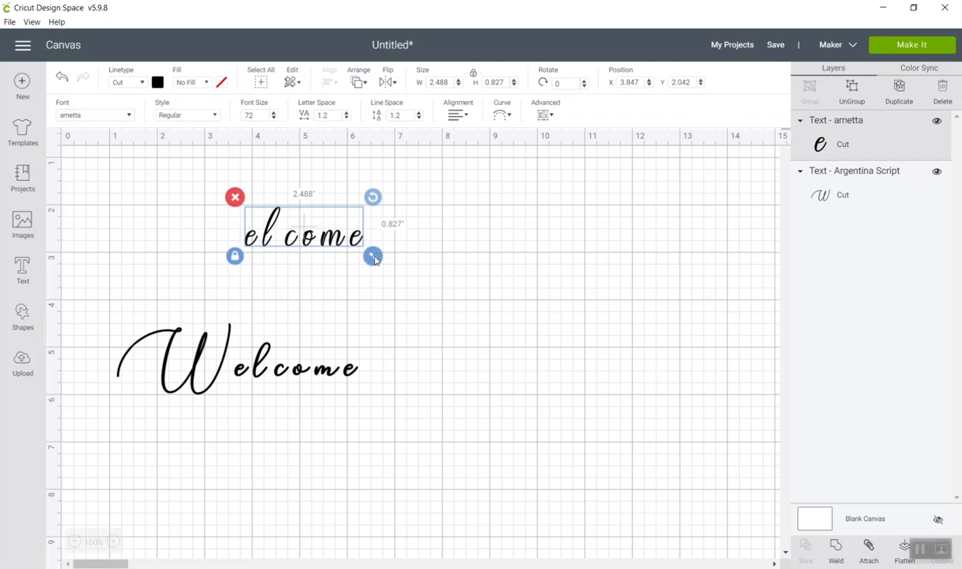
drag(375, 260, 514, 347)
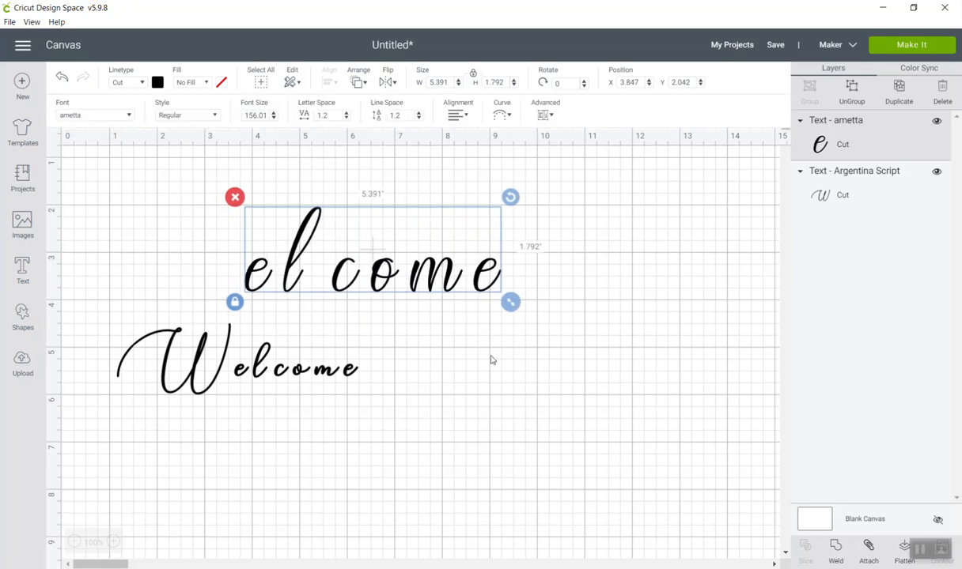
drag(311, 384, 317, 422)
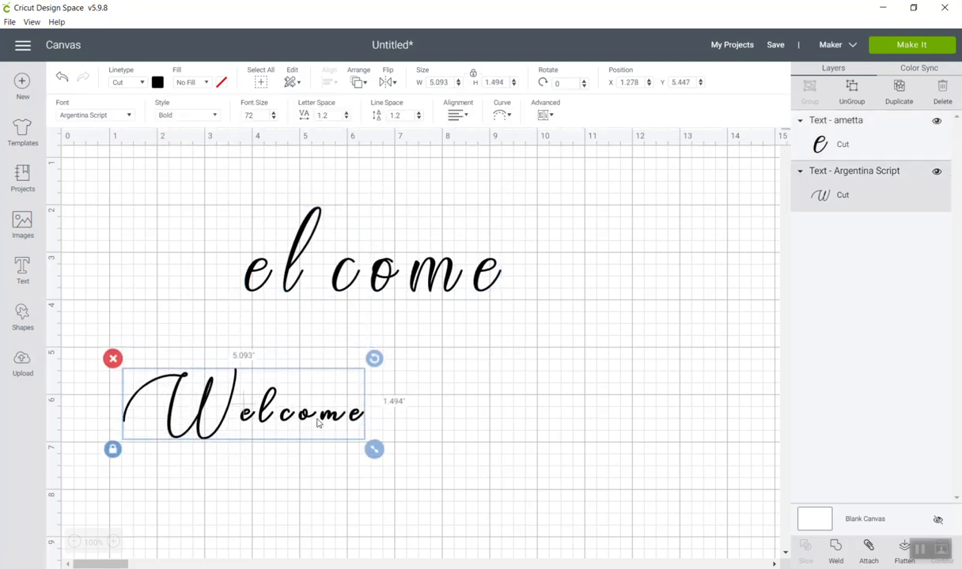
click(384, 257)
click(380, 279)
drag(379, 278, 369, 287)
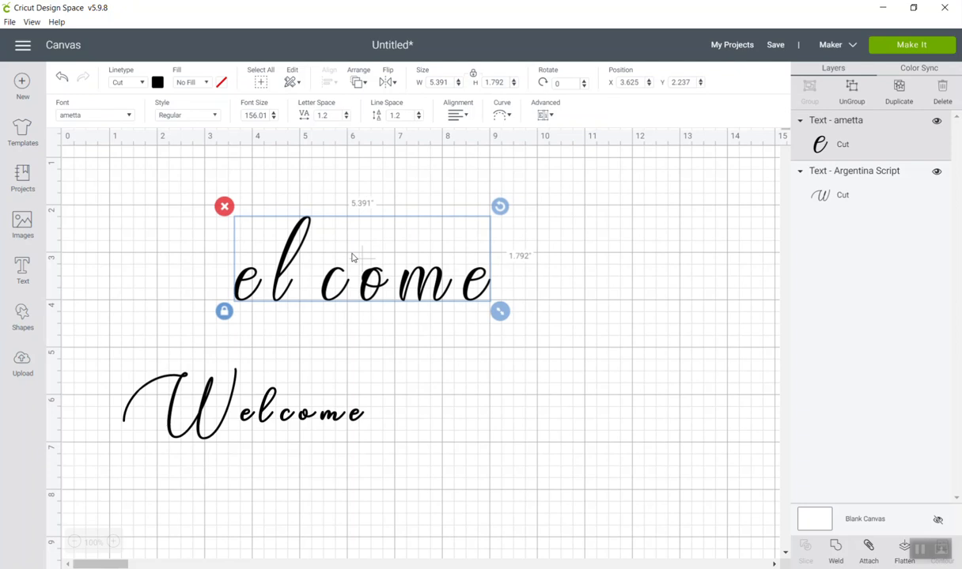
Reduce the letter space of the "elcome" text to 0.8.
click(346, 119)
click(346, 119)
click(346, 119)
click(346, 120)
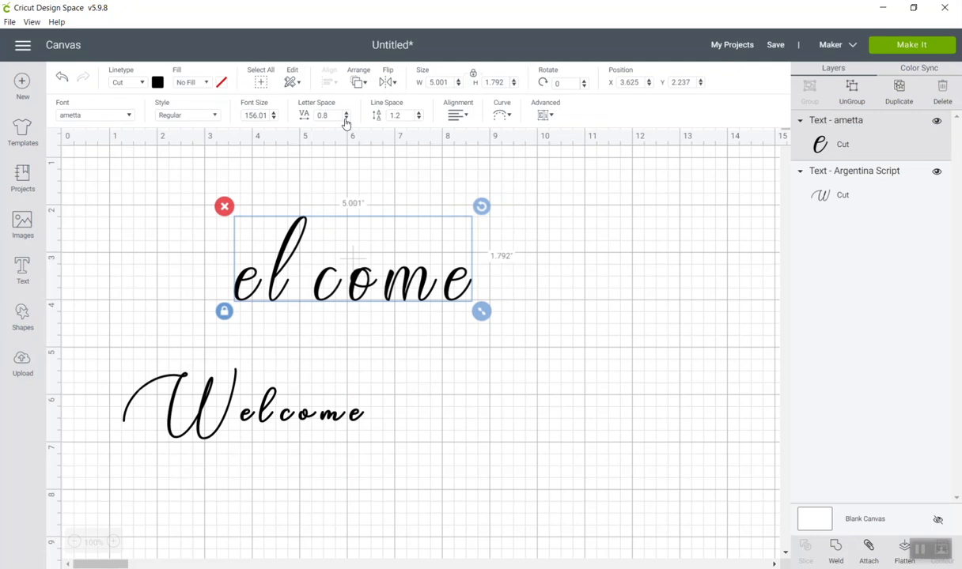
Reduce the letter space of the "elcome" text to -0.3.
click(346, 120)
click(345, 120)
click(346, 119)
click(346, 120)
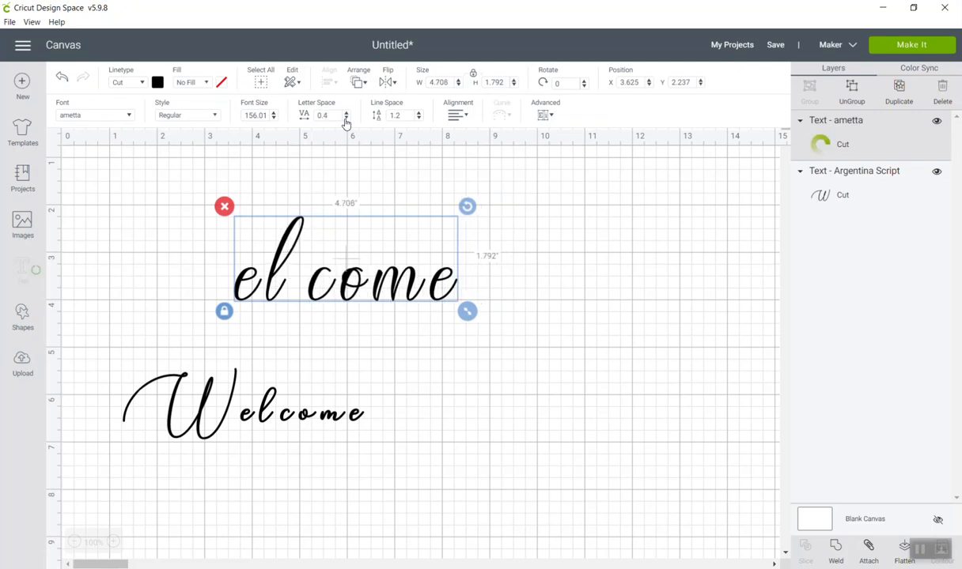
click(346, 119)
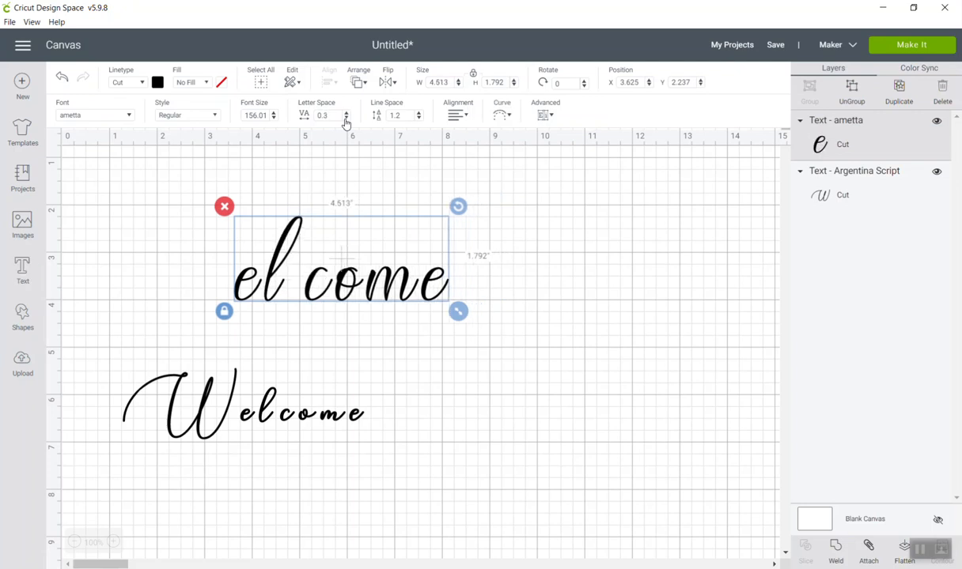
click(345, 119)
click(346, 119)
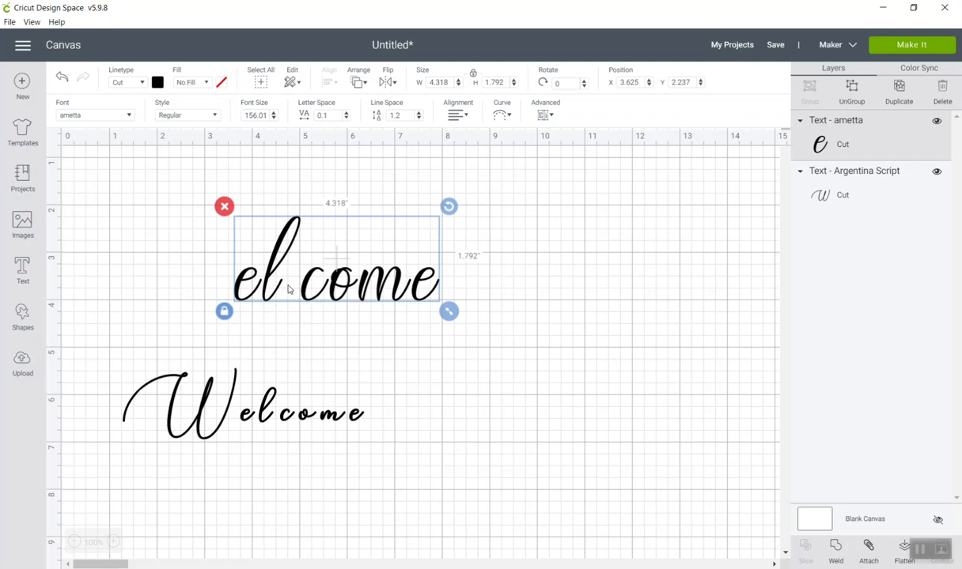
click(347, 119)
click(347, 118)
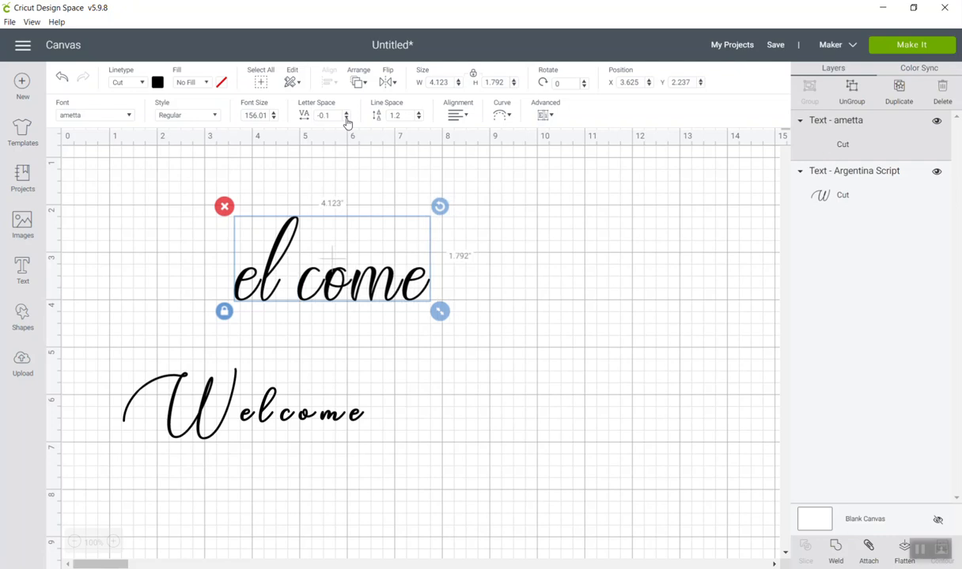
click(346, 119)
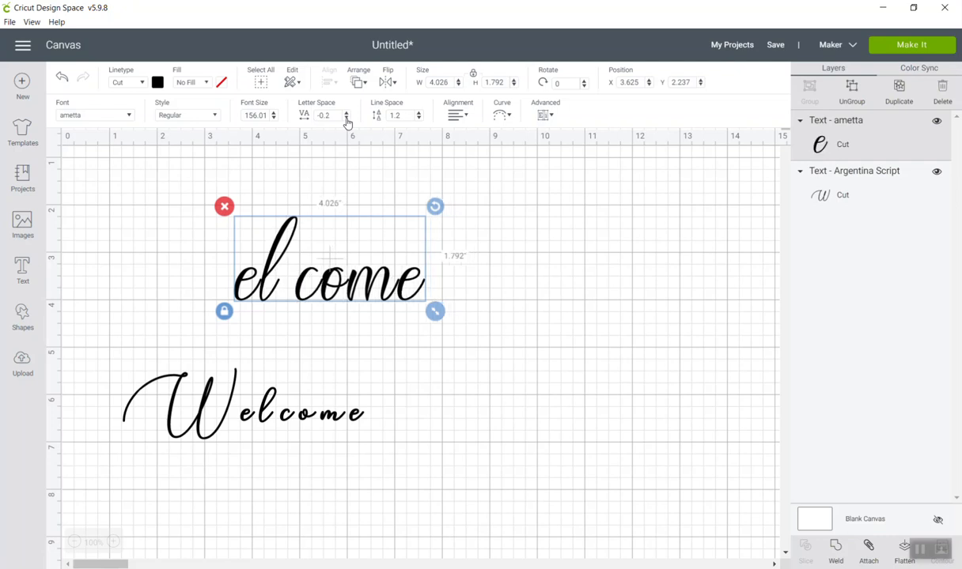
click(346, 119)
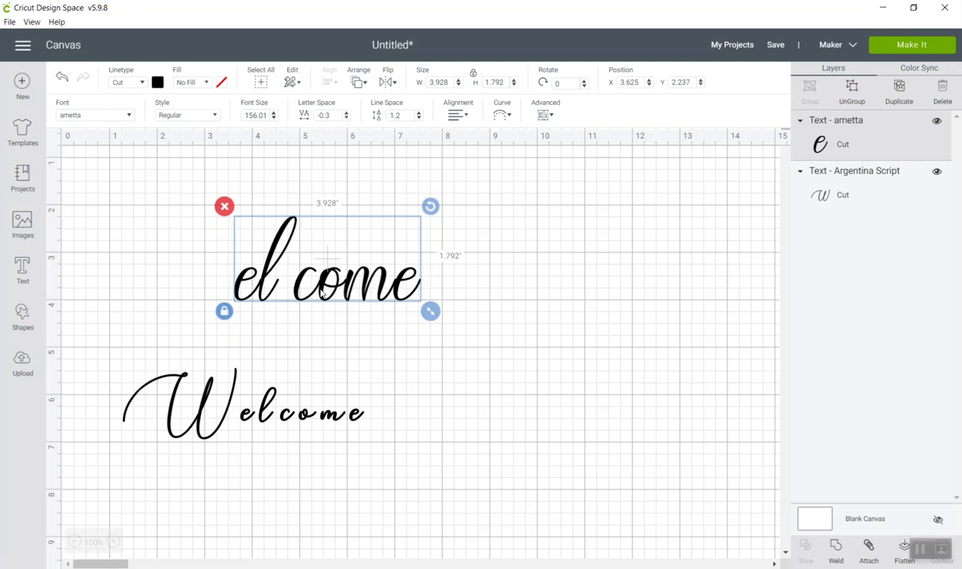
Enlarge the "elcome" text to about 5.9 by 2.7 inches and move the full "Welcome" text lower, clear of it.
drag(429, 312, 526, 355)
drag(223, 411, 223, 463)
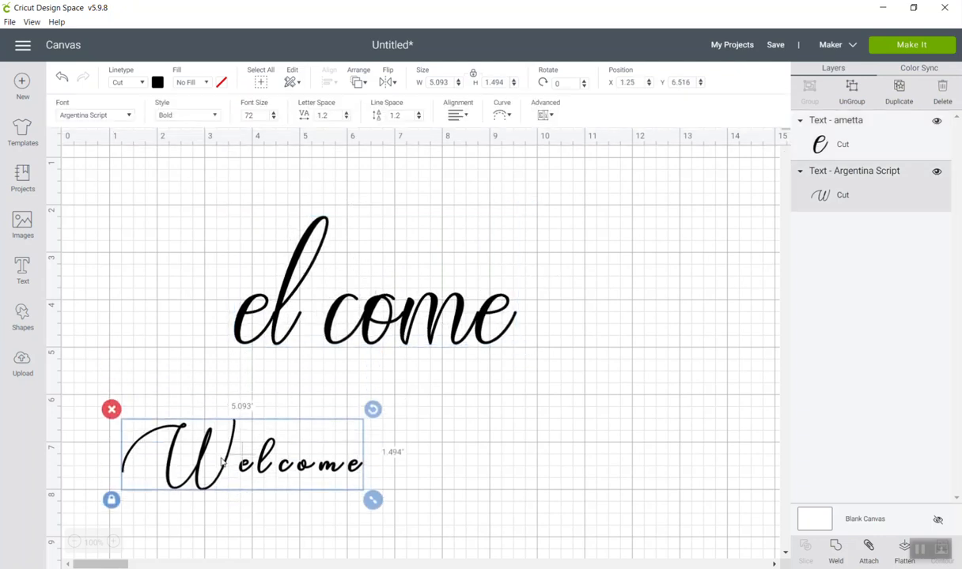
Tighten the letter space of the enlarged "elcome" text to -0.5.
click(373, 321)
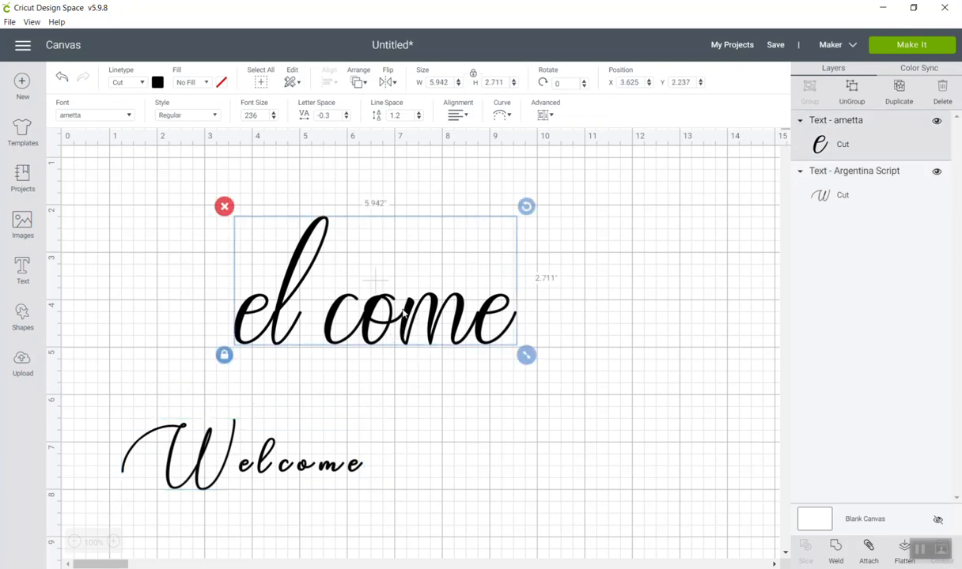
click(345, 118)
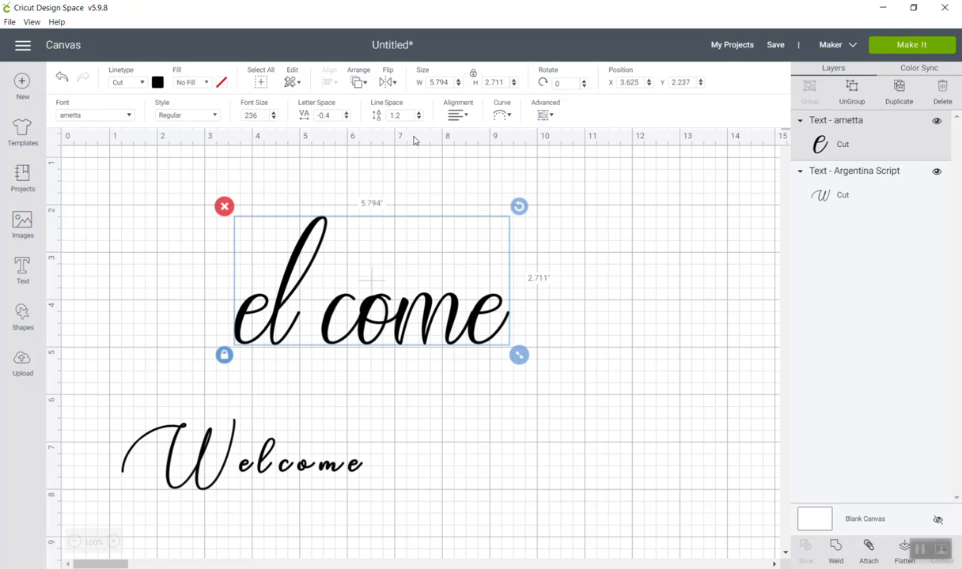
click(345, 118)
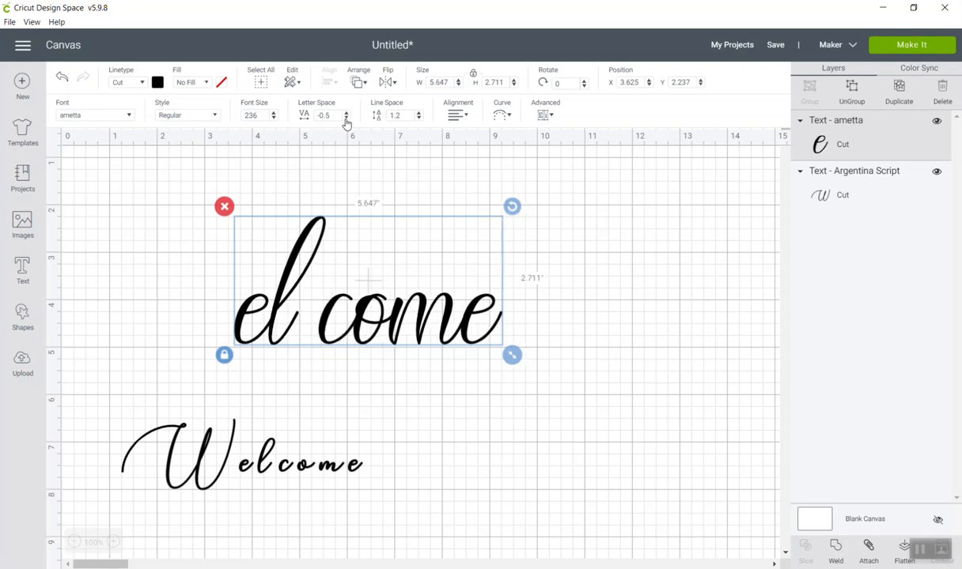
click(572, 289)
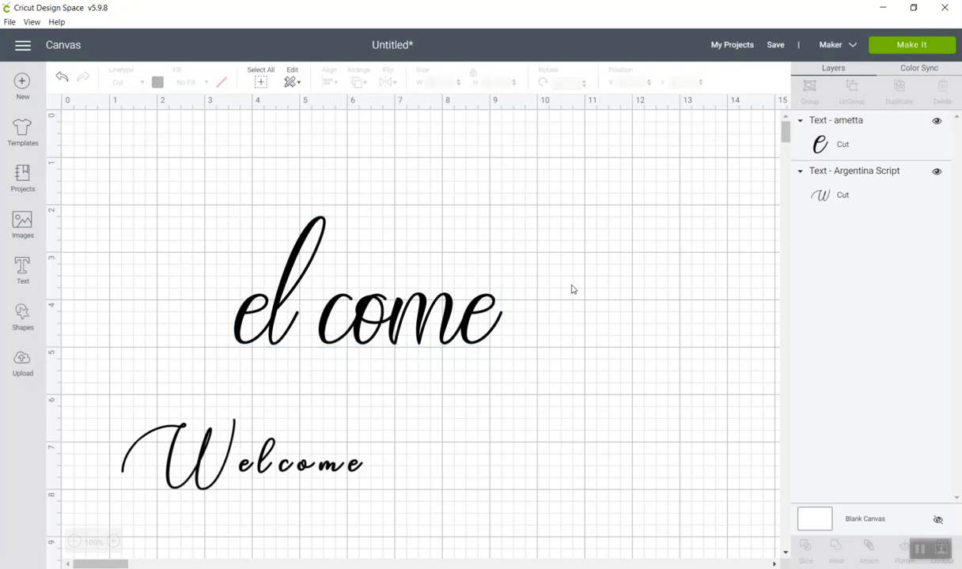
Duplicate the "elcome" text, place the copy beside the full "Welcome" text, and hide the copy.
click(390, 335)
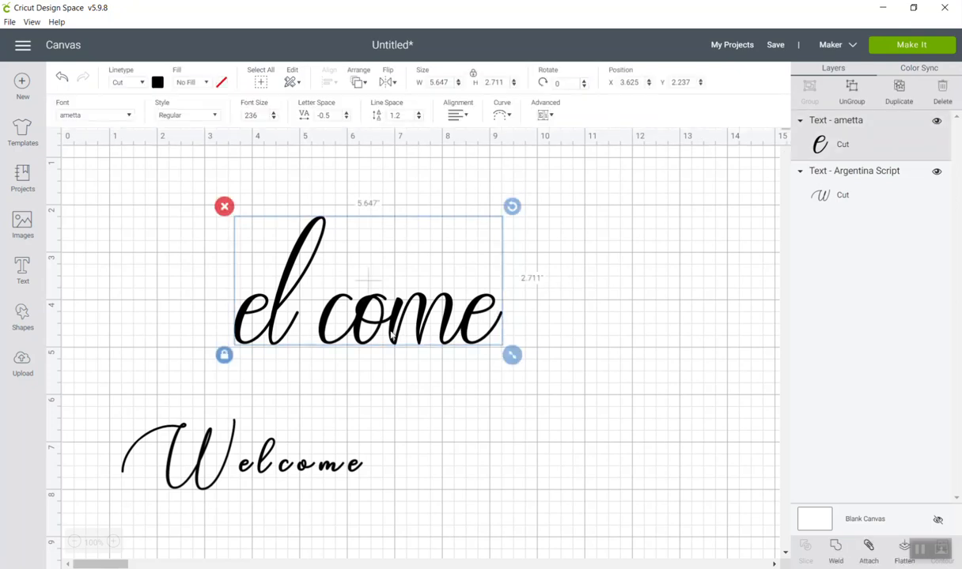
key(ctrl+d)
drag(439, 336, 591, 479)
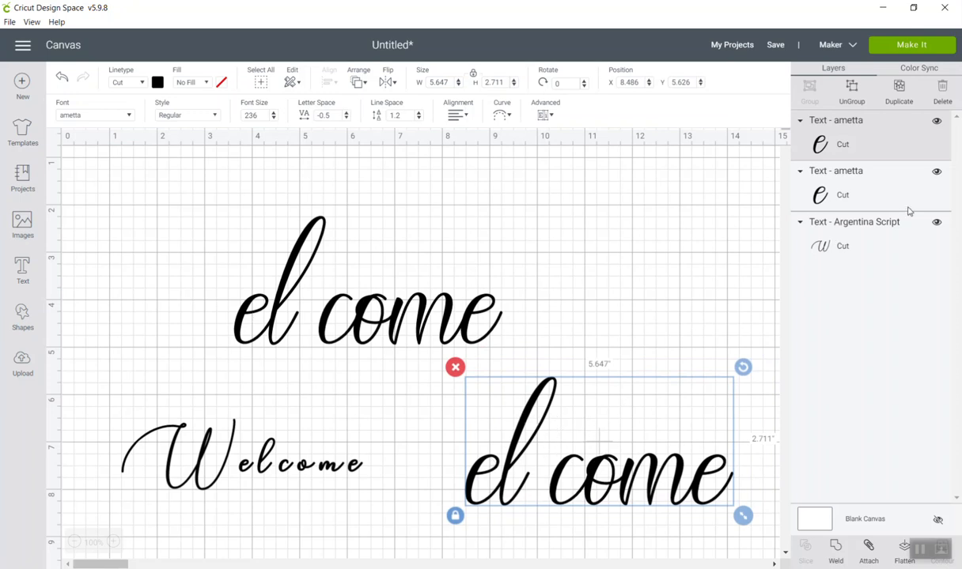
click(937, 125)
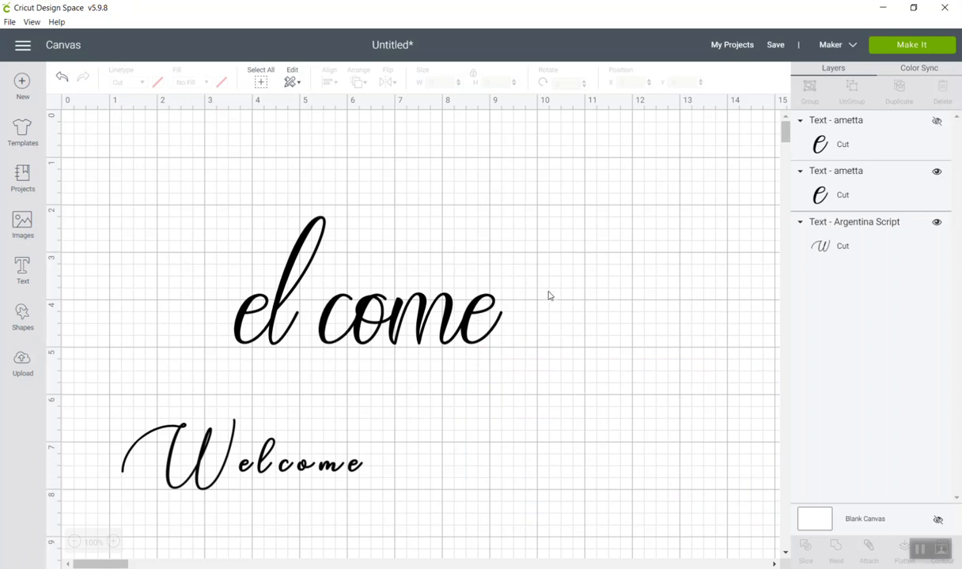
Move the visible "elcome" text to about X 3.0, Y 1.6 inches and ungroup it into separate letters.
click(367, 308)
drag(368, 308, 355, 297)
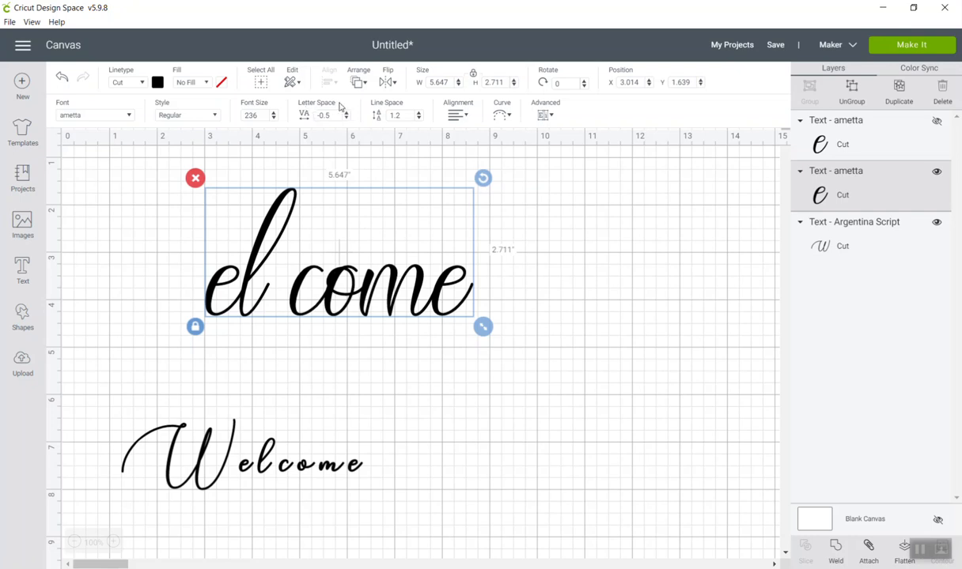
click(851, 91)
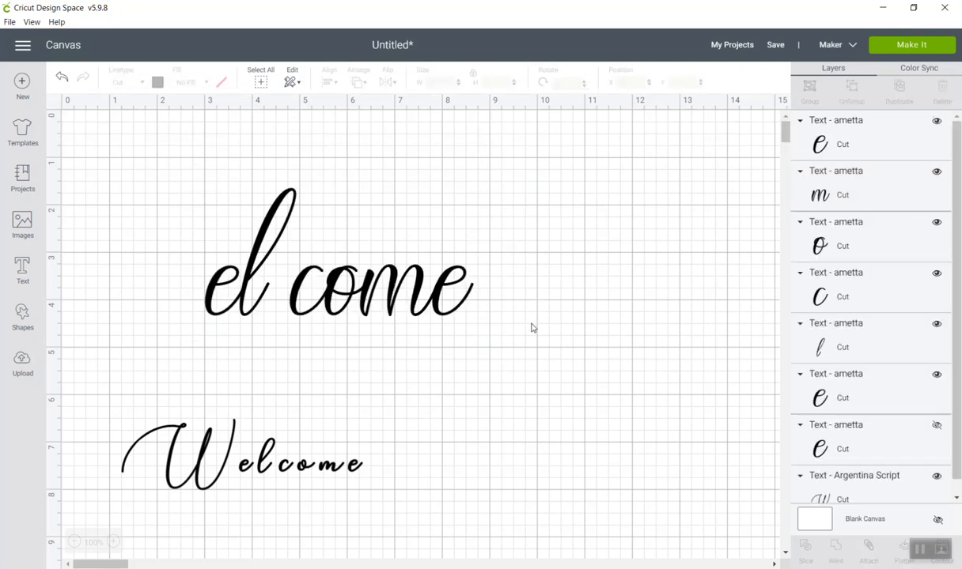
Group the letters "come" together, and group the letters "el" as a second group.
drag(476, 319, 295, 273)
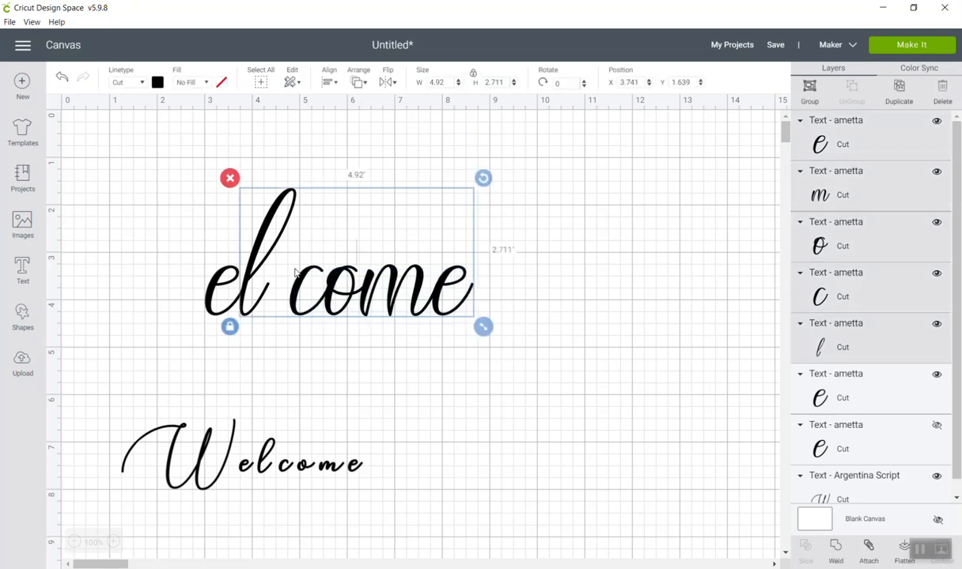
click(545, 309)
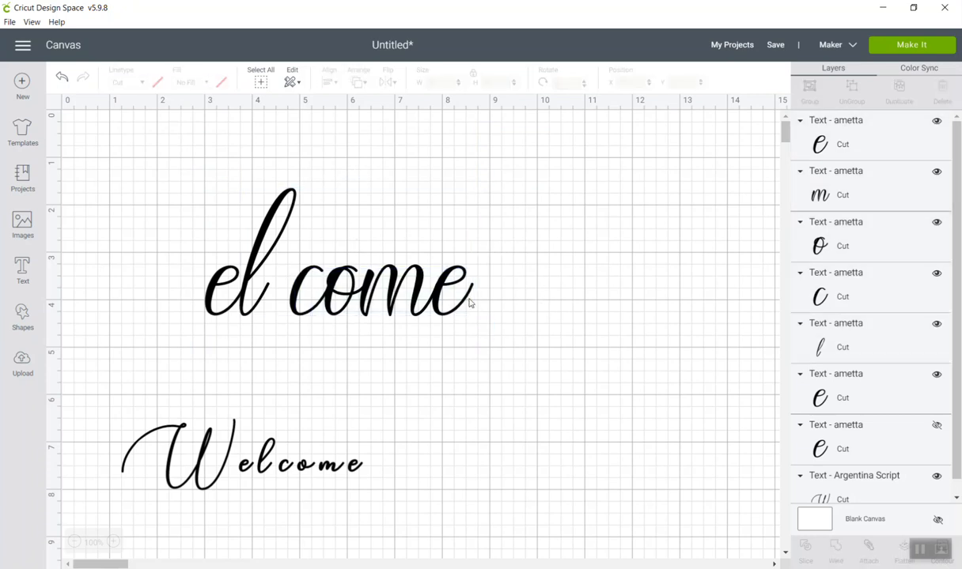
drag(304, 257, 478, 321)
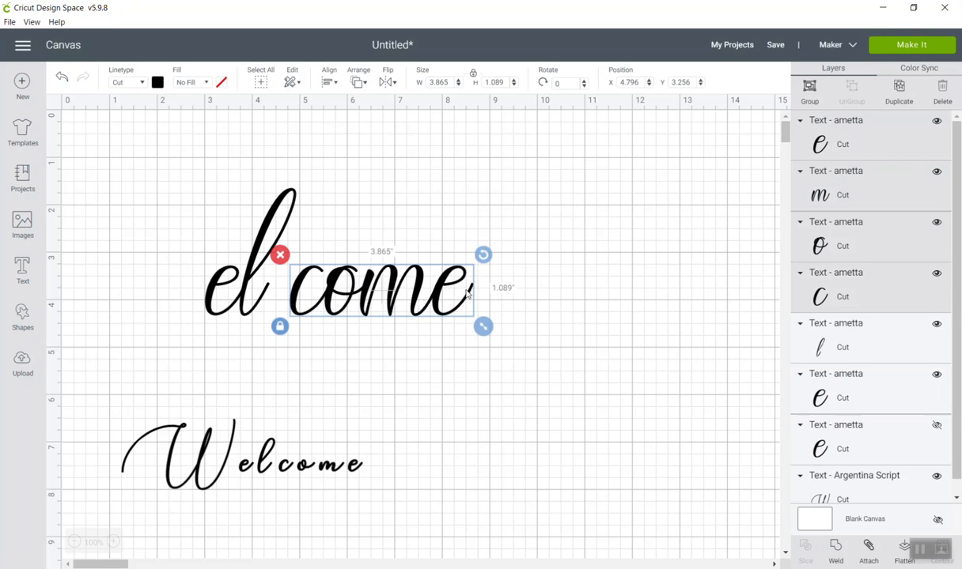
click(810, 90)
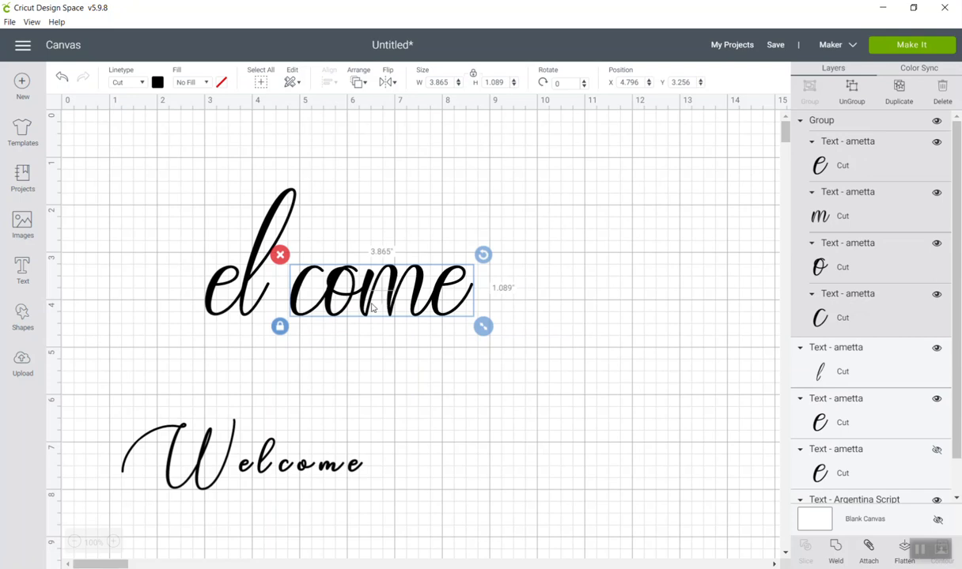
drag(182, 253, 266, 325)
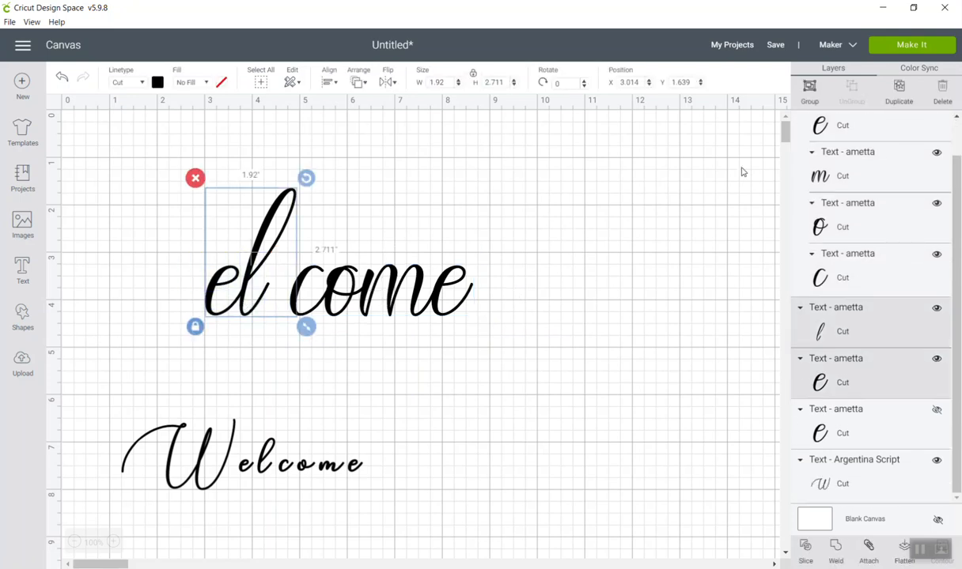
click(808, 88)
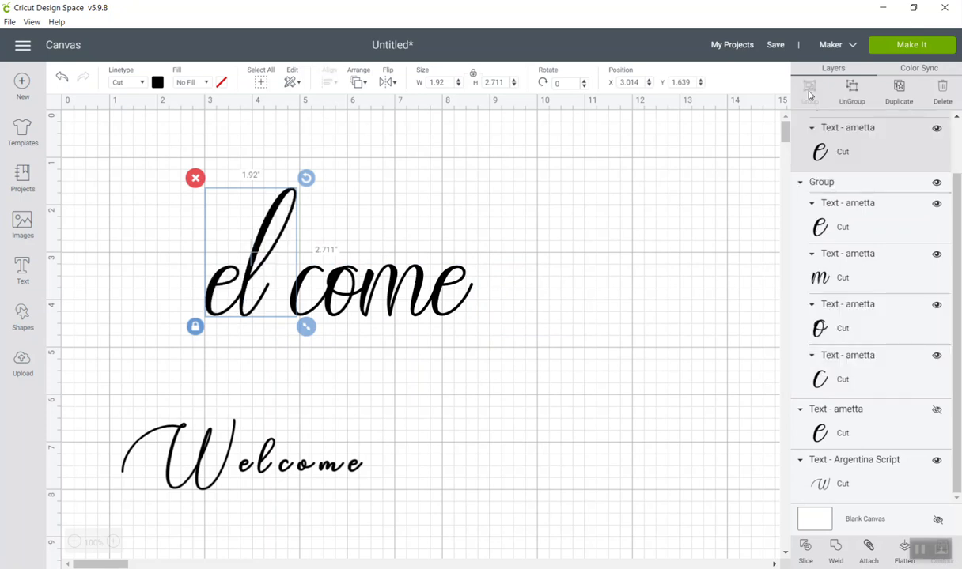
Move the "come" group toward the "el" group until the "c" touches the tail of the "l".
click(427, 352)
drag(392, 307, 361, 304)
click(442, 394)
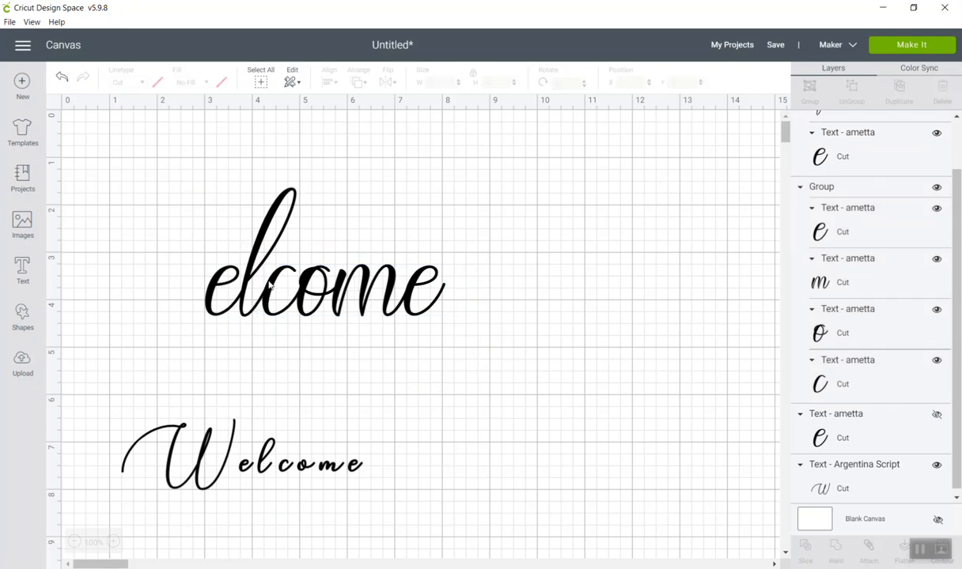
Align the "el" and "come" groups along their bottom edges and combine them into one group.
drag(470, 327, 174, 238)
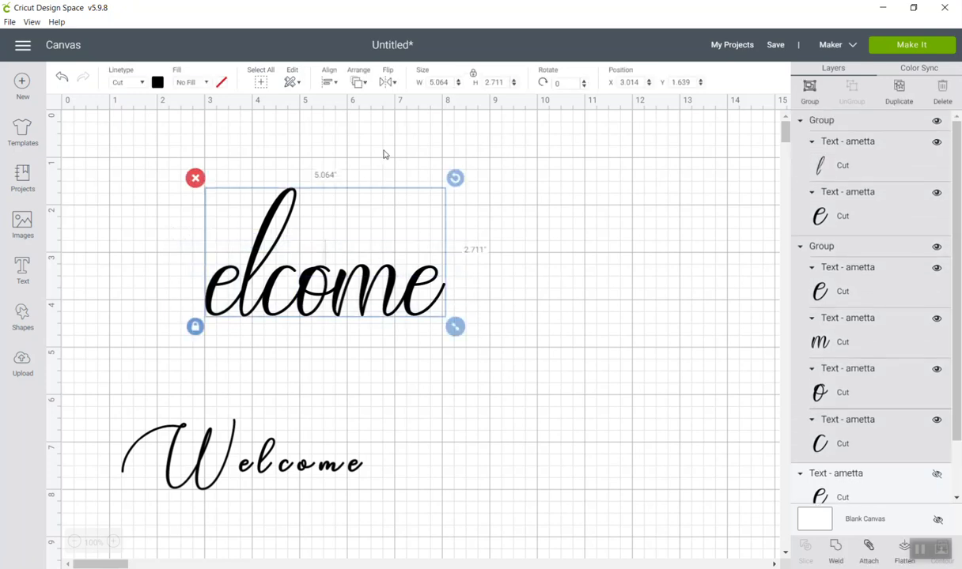
click(330, 82)
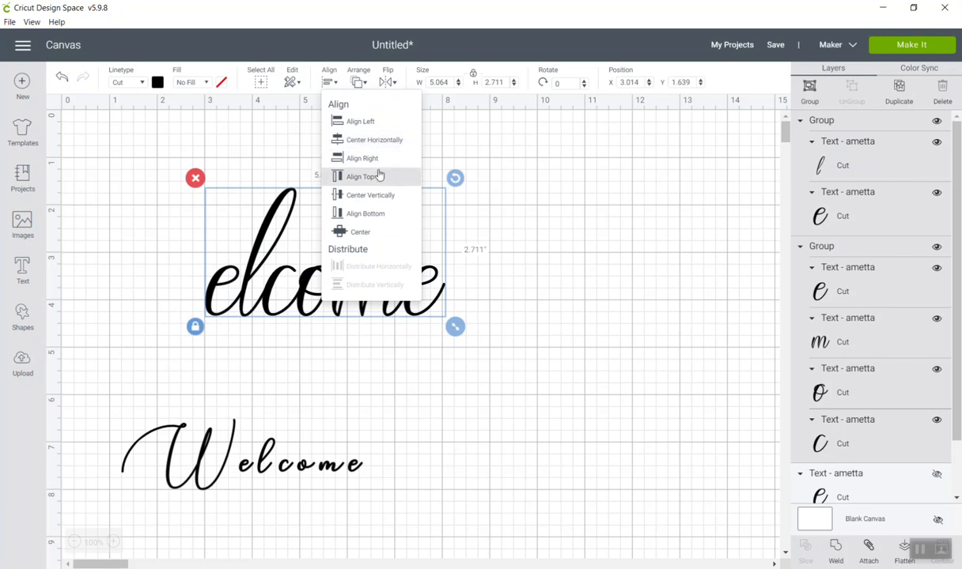
click(390, 213)
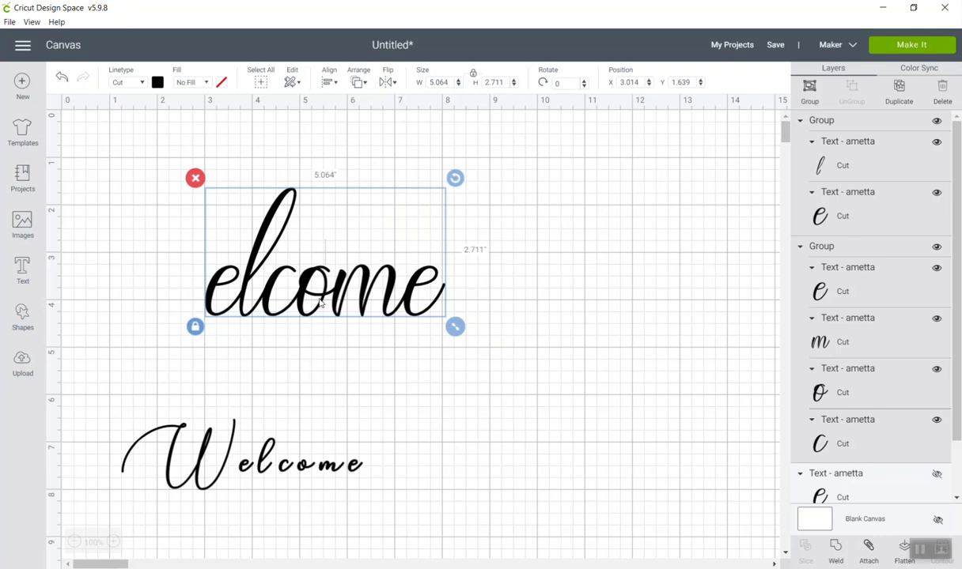
click(377, 377)
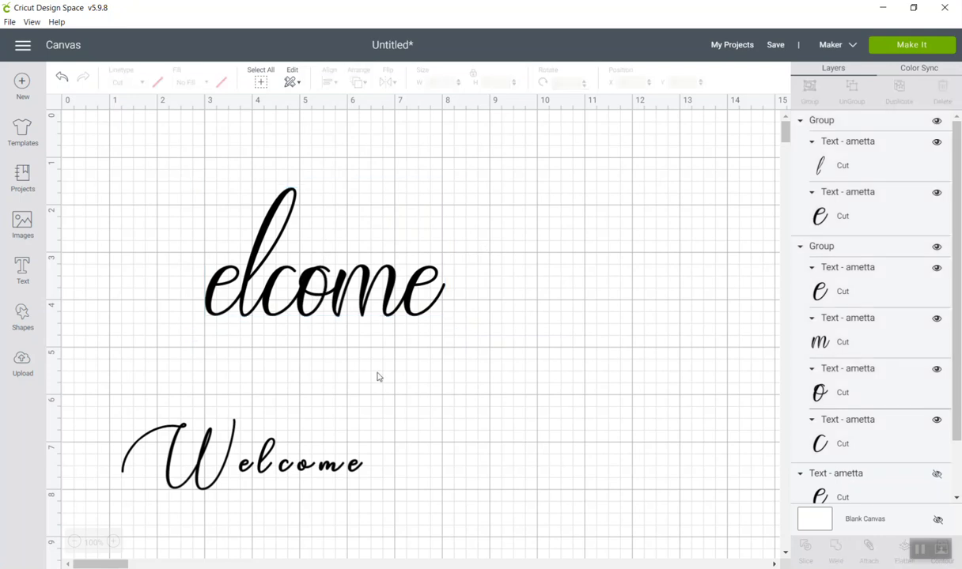
drag(469, 333, 178, 217)
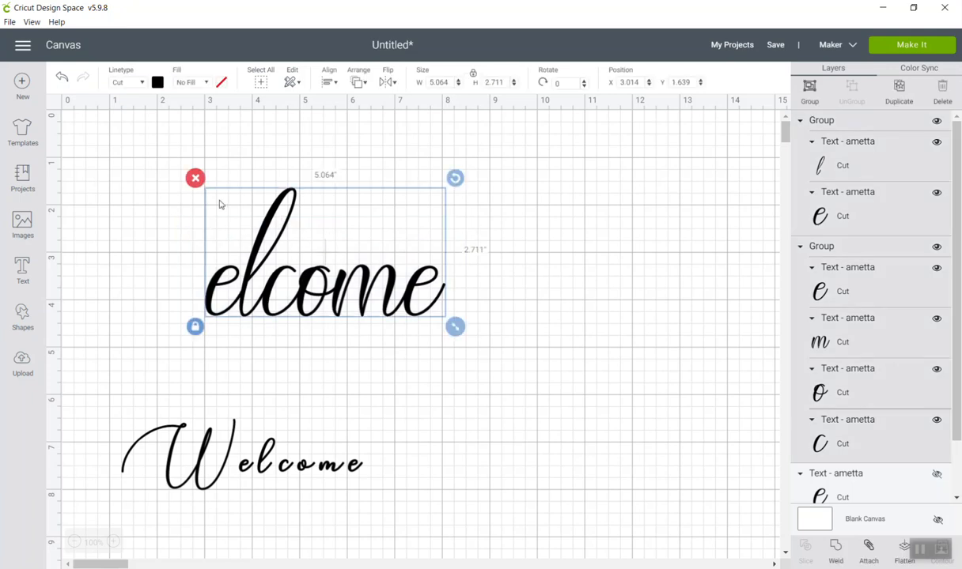
click(810, 91)
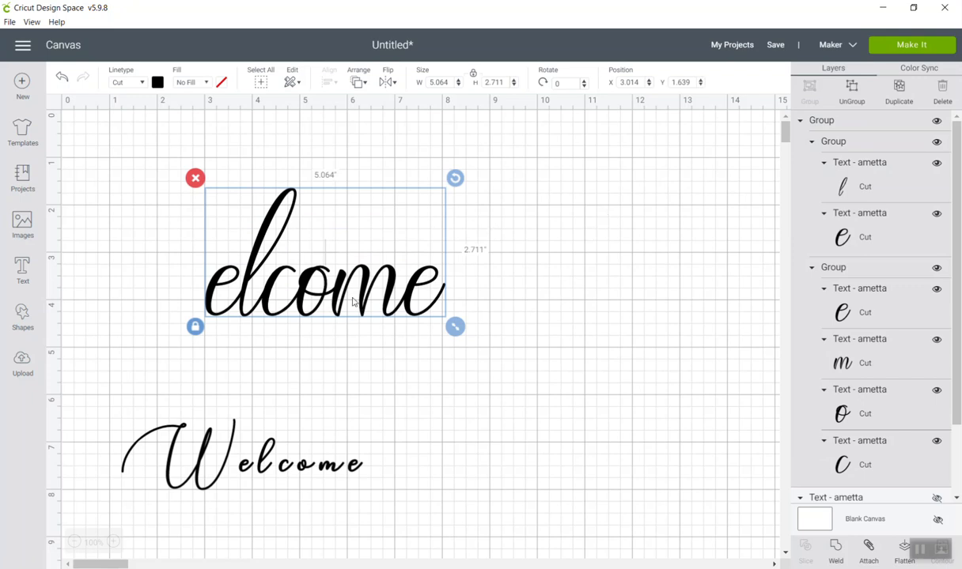
Move the "elcome" group aside and shorten the Argentina Script "Welcome" text to only the letter "W".
drag(348, 303, 551, 283)
drag(276, 453, 288, 326)
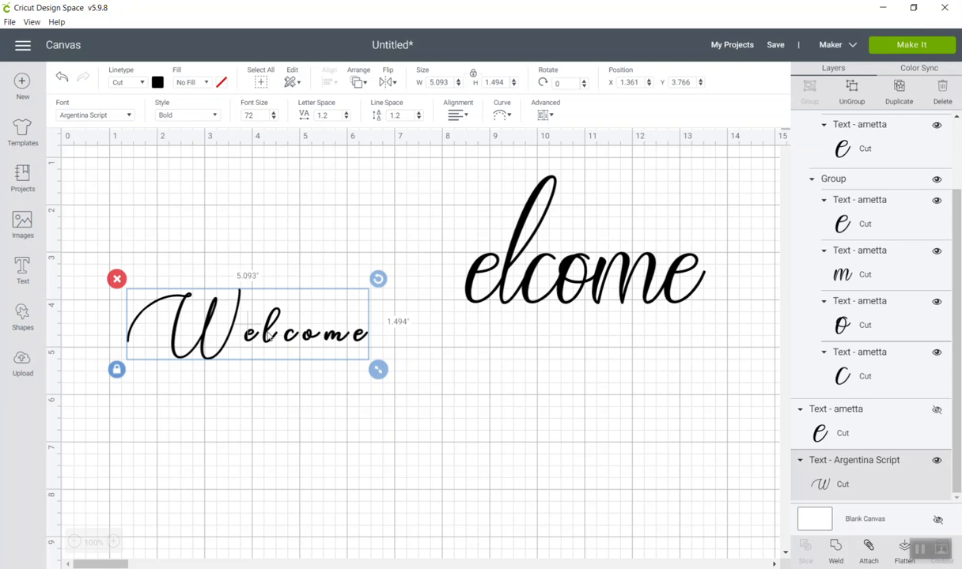
double_click(268, 336)
click(268, 336)
double_click(268, 336)
key(BackSpace)
key(BackSpace)
key(BackSpace)
key(BackSpace)
key(BackSpace)
key(BackSpace)
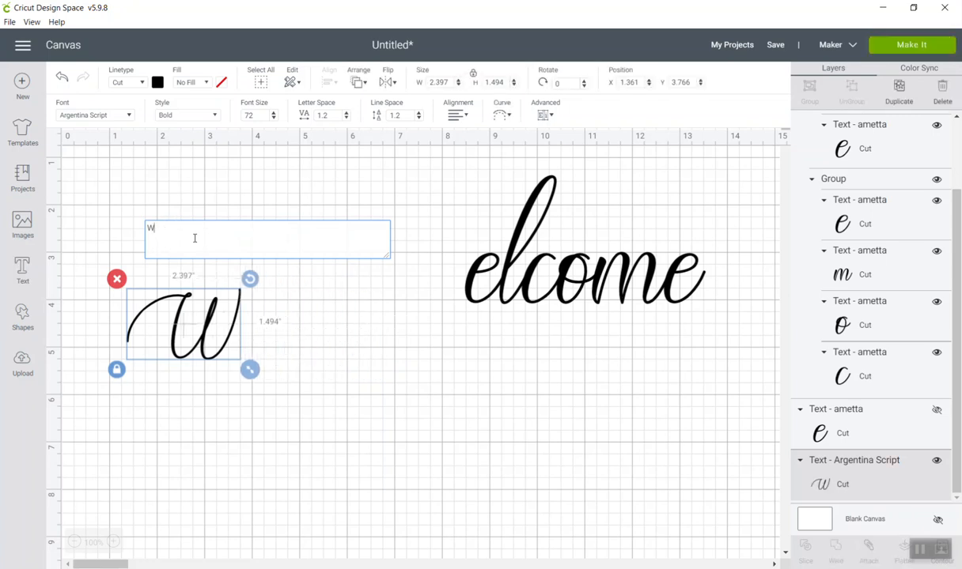
click(291, 310)
Move the "W" up and join the "elcome" group to its end at about X 4, Y 1.1 inches.
click(211, 342)
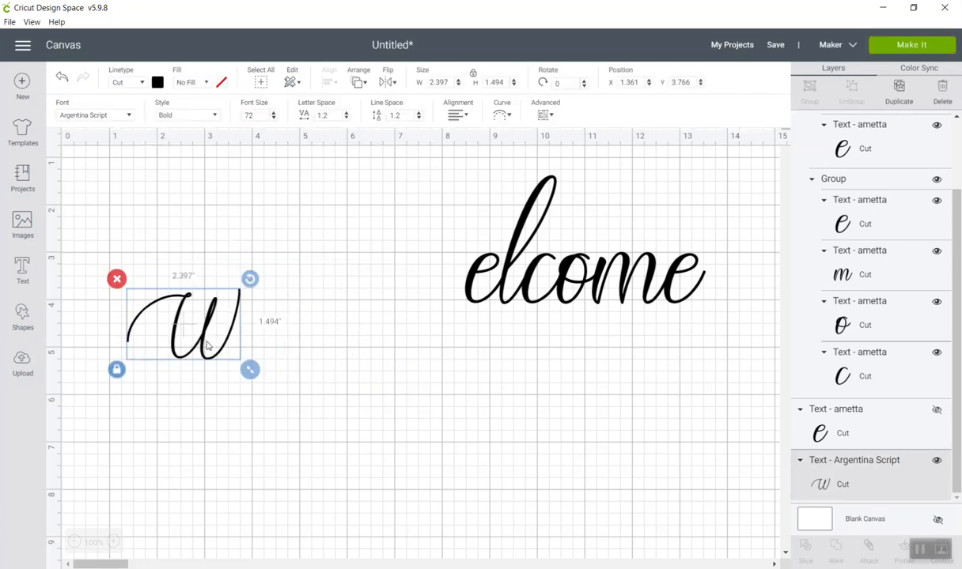
drag(207, 346, 223, 273)
drag(478, 282, 283, 279)
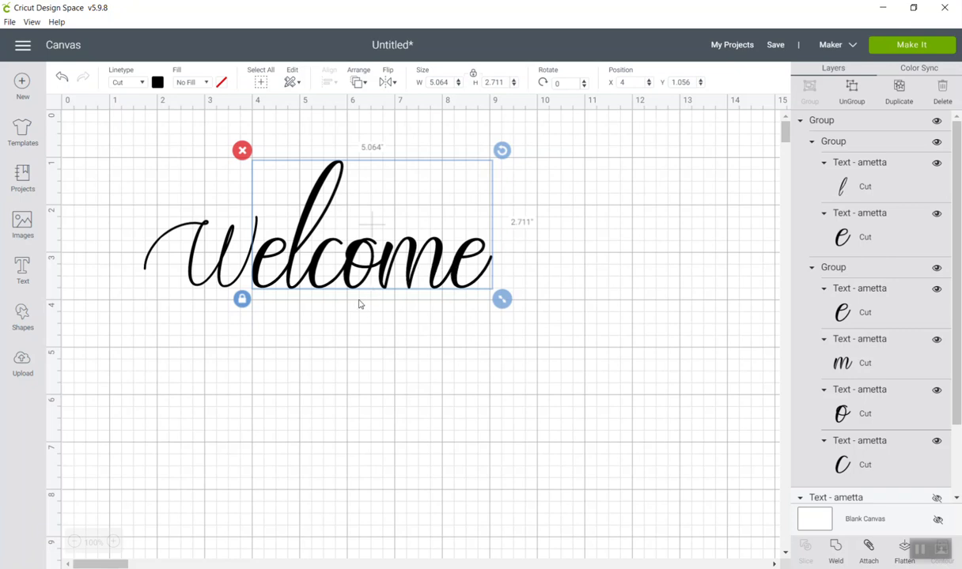
click(113, 542)
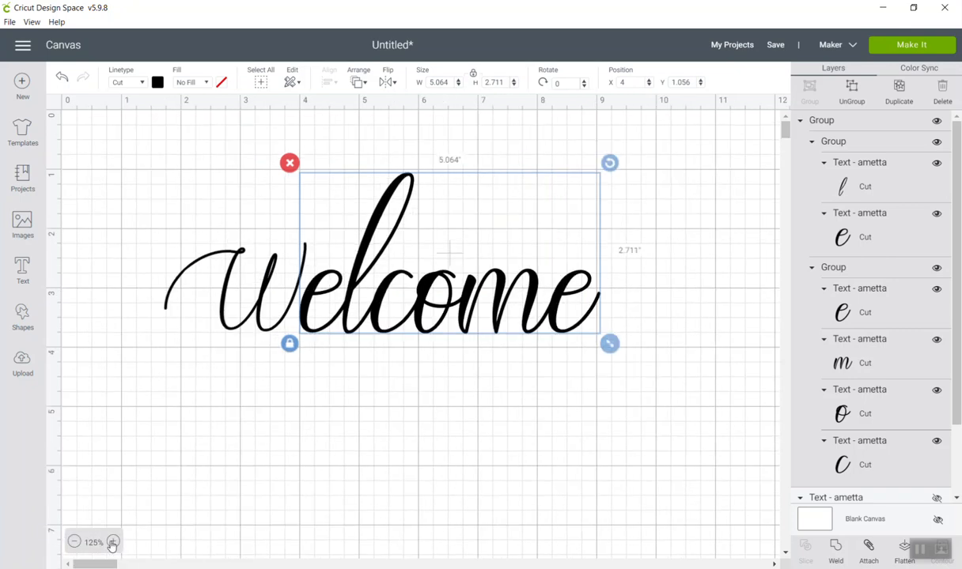
click(113, 542)
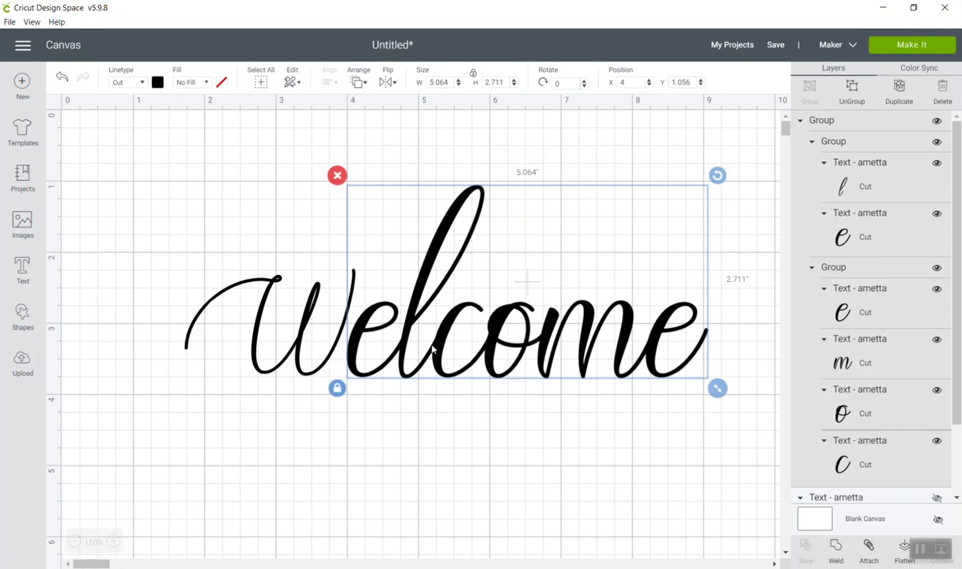
Shrink the "elcome" group proportionally to about 3.2 inches wide, then align it and the "W" along their bottom edges.
drag(717, 388, 584, 318)
drag(462, 314, 448, 358)
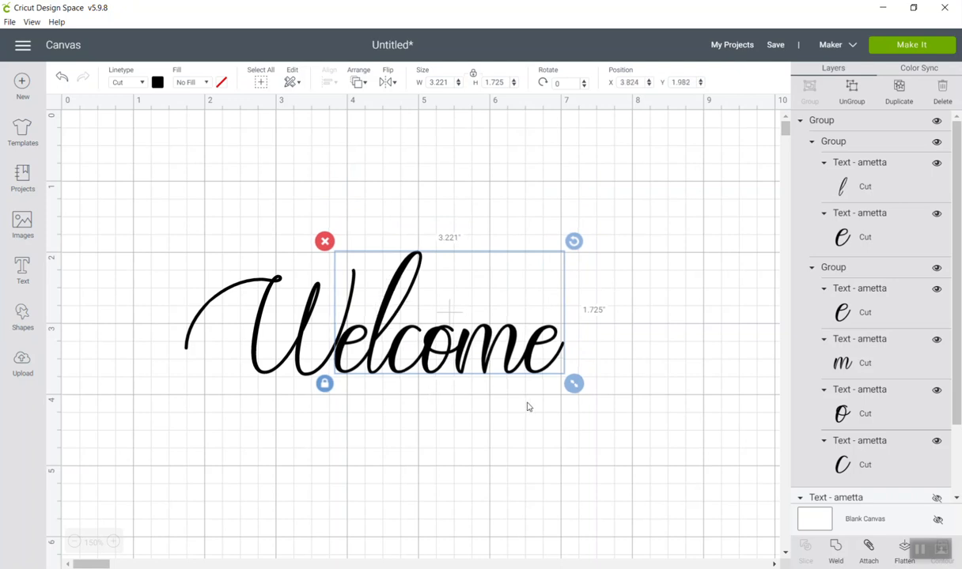
click(528, 403)
drag(571, 388, 181, 253)
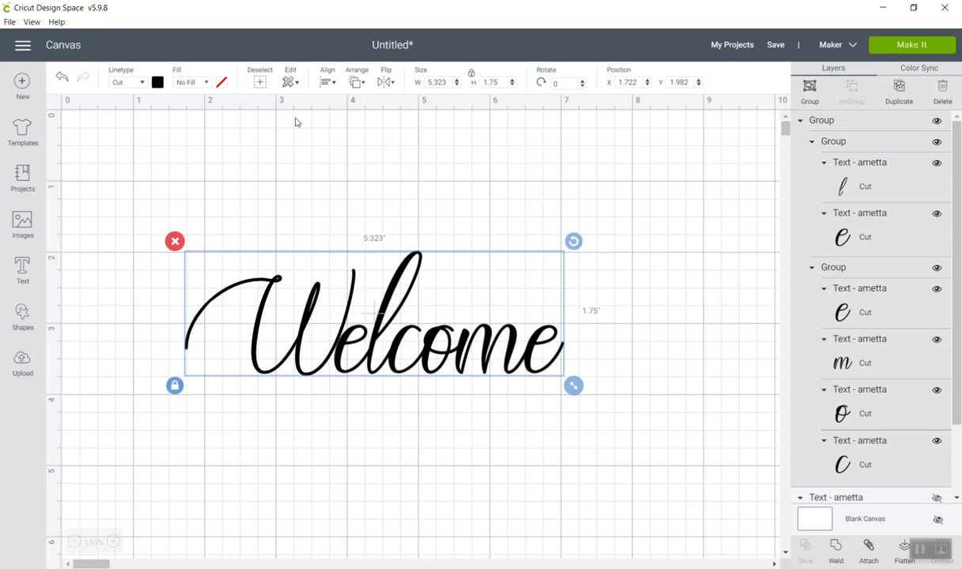
click(326, 81)
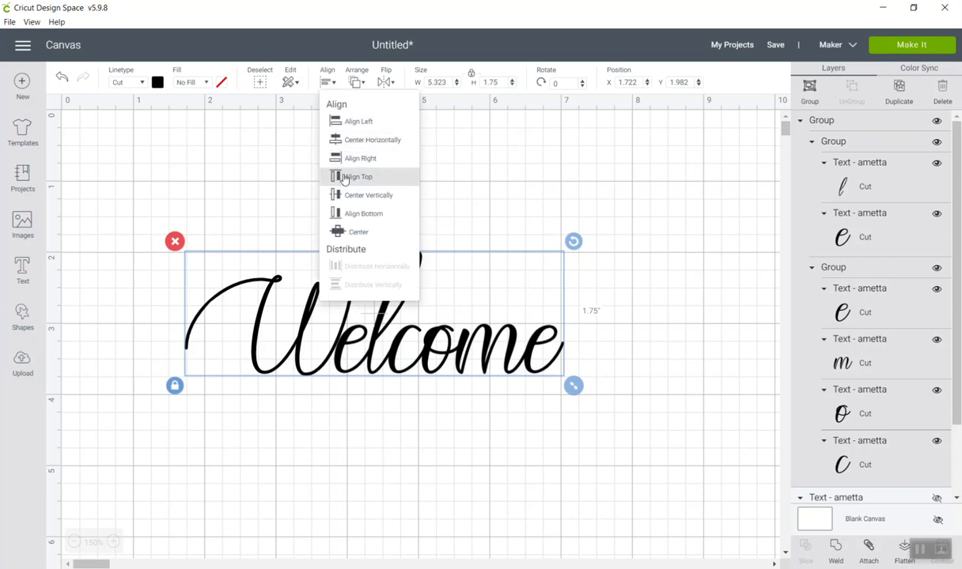
click(347, 212)
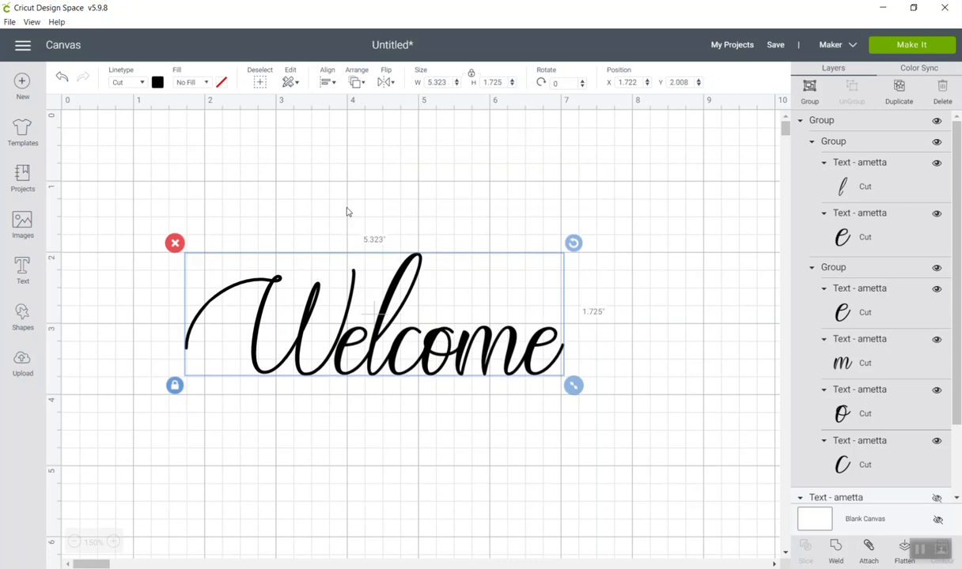
click(436, 462)
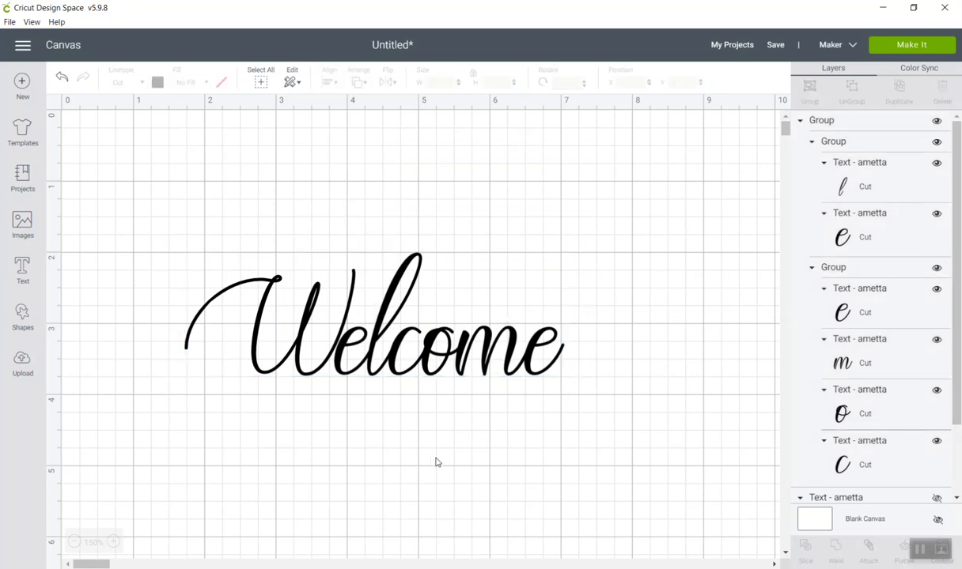
Try rotating the "elcome" group clockwise by about 1.9 degrees with its proportions unlocked, and undo the change.
click(393, 317)
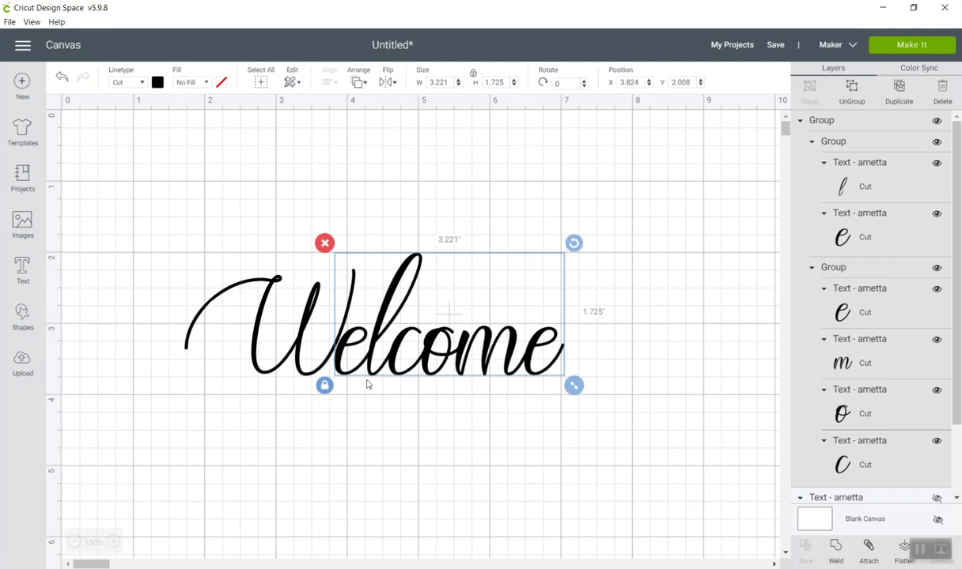
click(325, 387)
drag(576, 248, 577, 253)
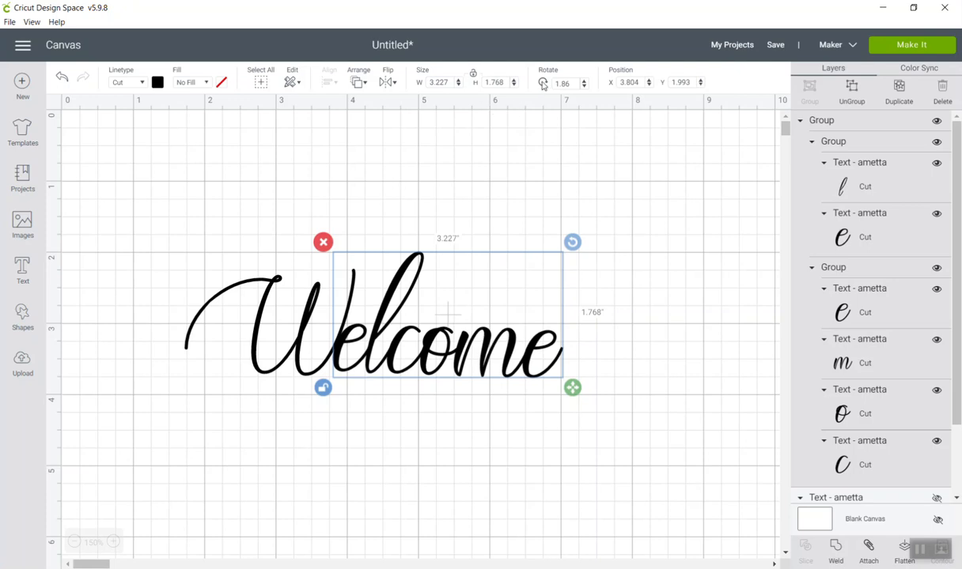
click(63, 79)
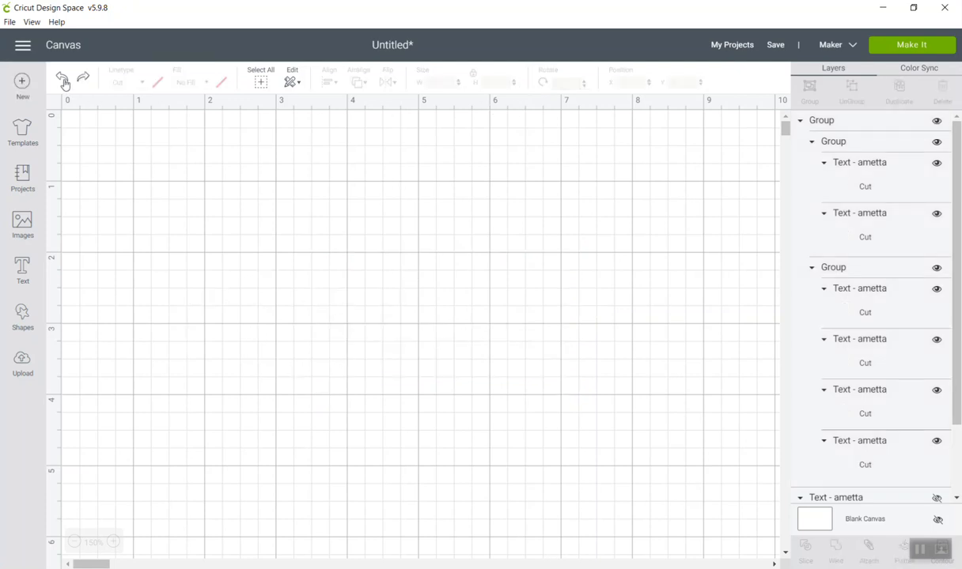
Unlock the "elcome" group's proportions, reduce its height to about 1.26 inches and lower it to the base of the "W".
click(400, 348)
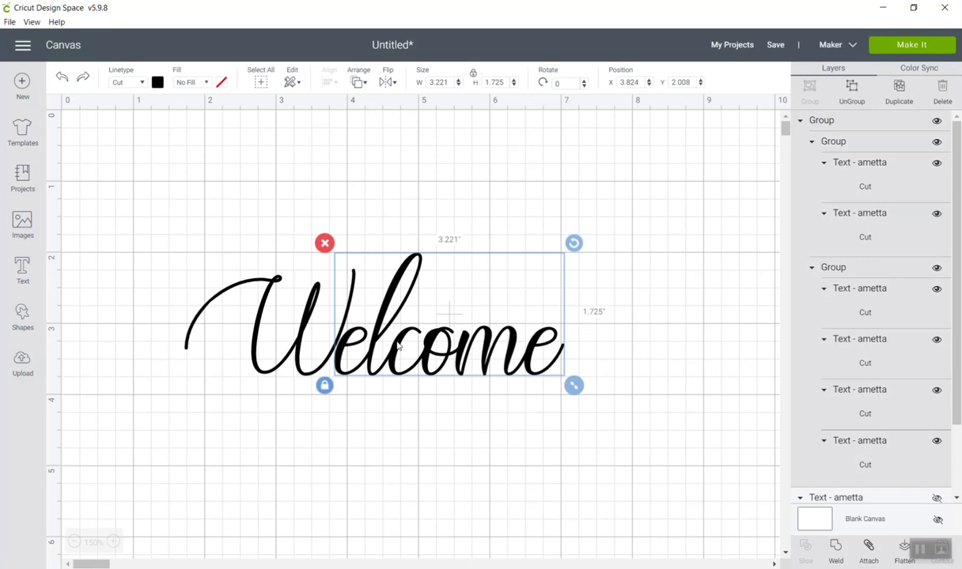
click(473, 76)
drag(573, 386, 573, 368)
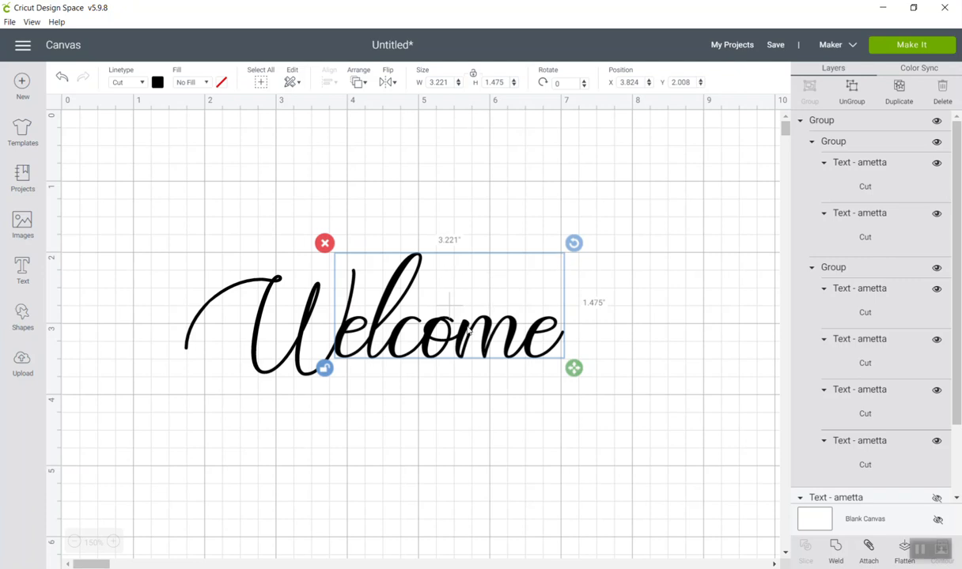
drag(465, 337, 465, 353)
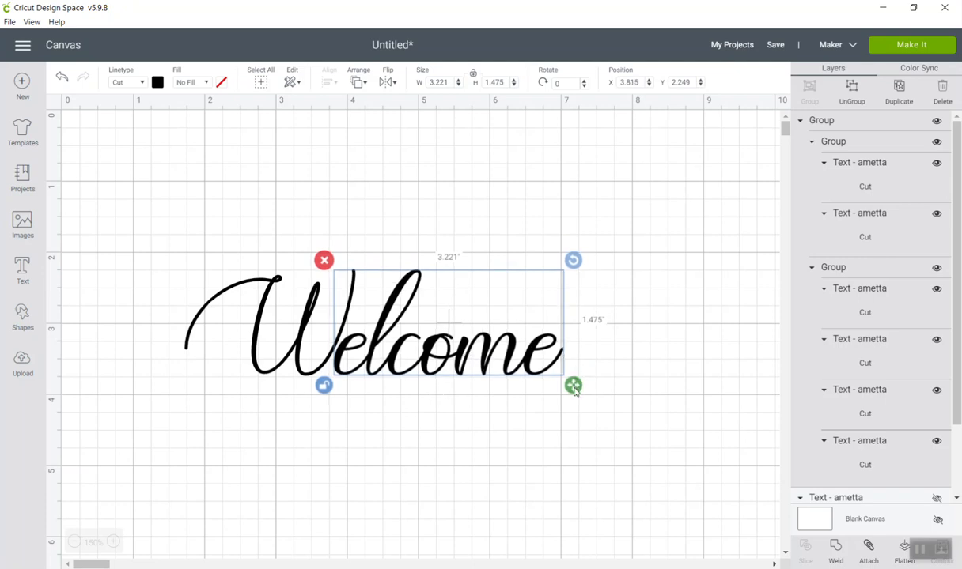
drag(575, 392, 572, 370)
drag(472, 350, 472, 363)
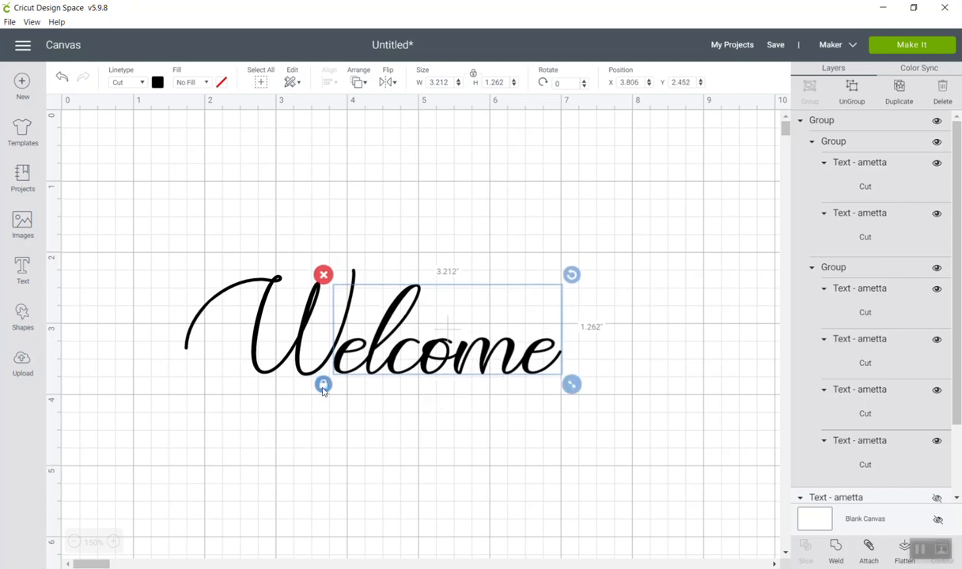
Align the "W" and the shortened "elcome" group along their bottom edges.
click(463, 393)
drag(567, 379, 124, 281)
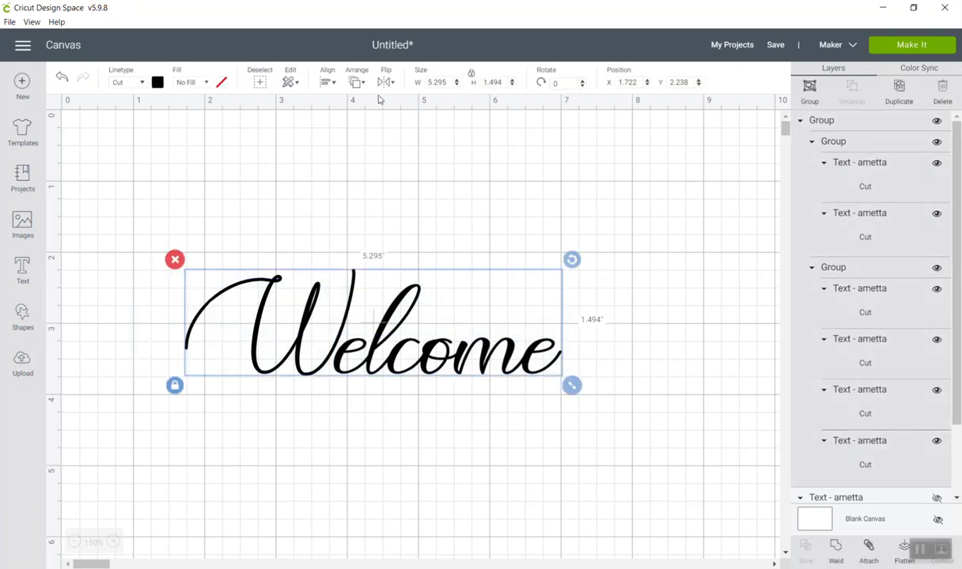
click(327, 82)
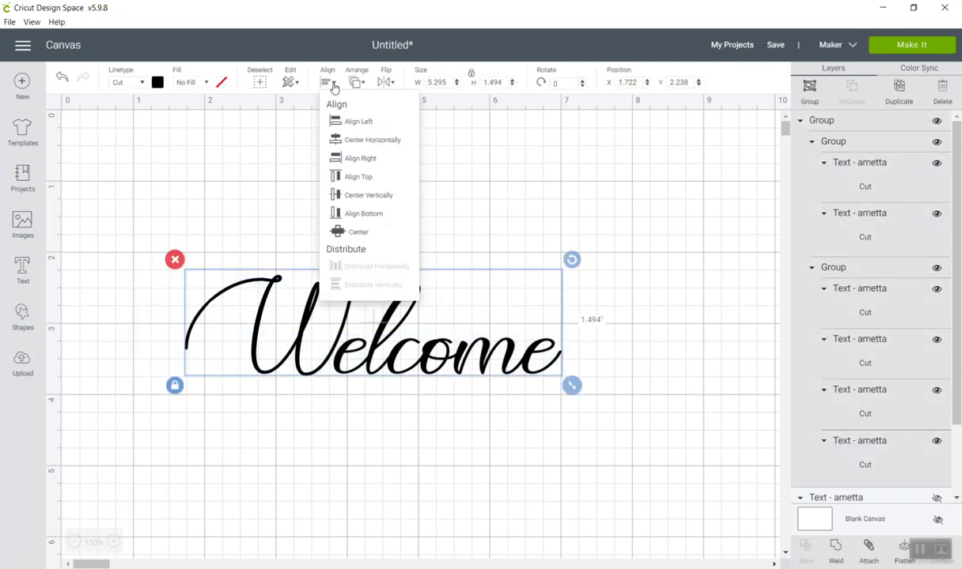
click(352, 212)
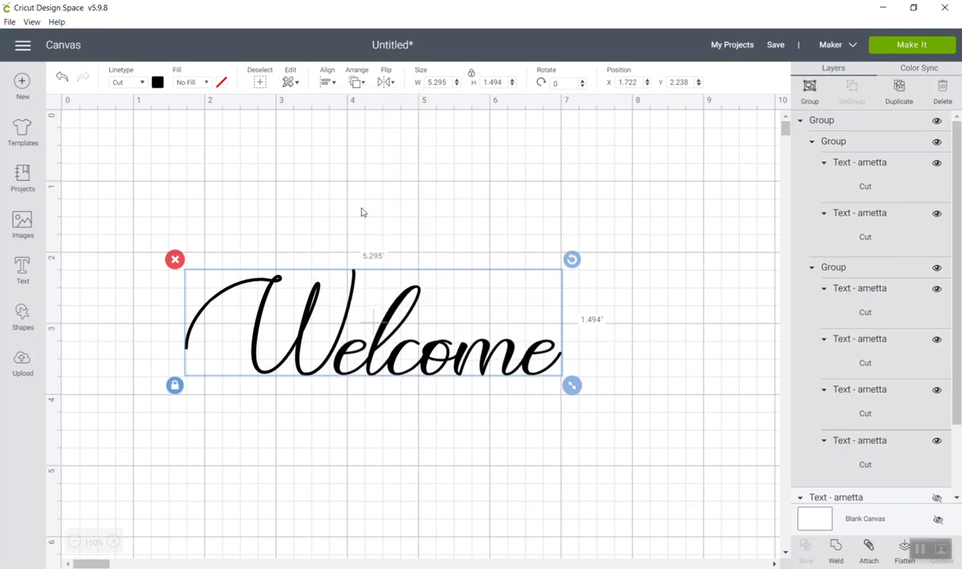
click(622, 296)
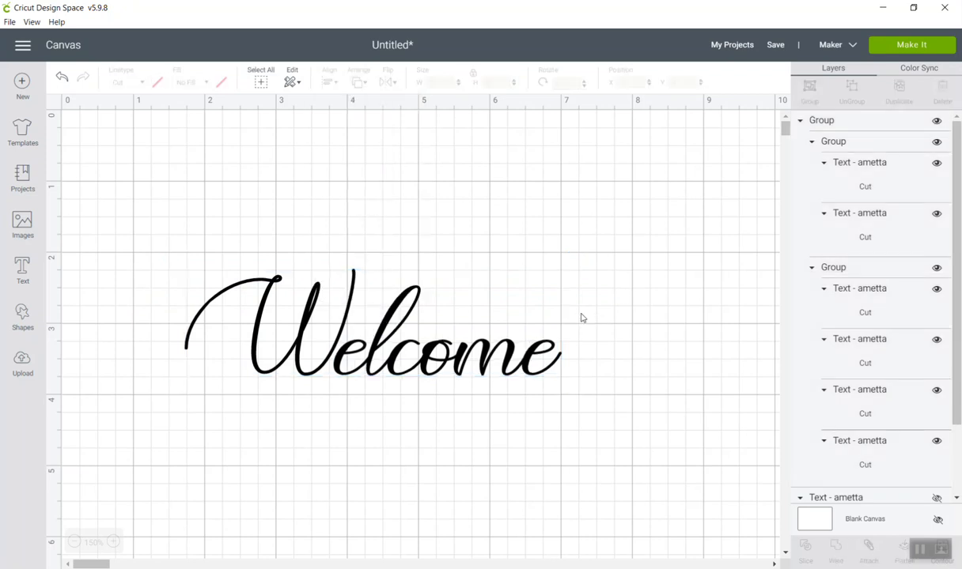
Nudge the "elcome" group toward the "W" to about X 3.76 inches so the first "e" meets its tail.
click(416, 362)
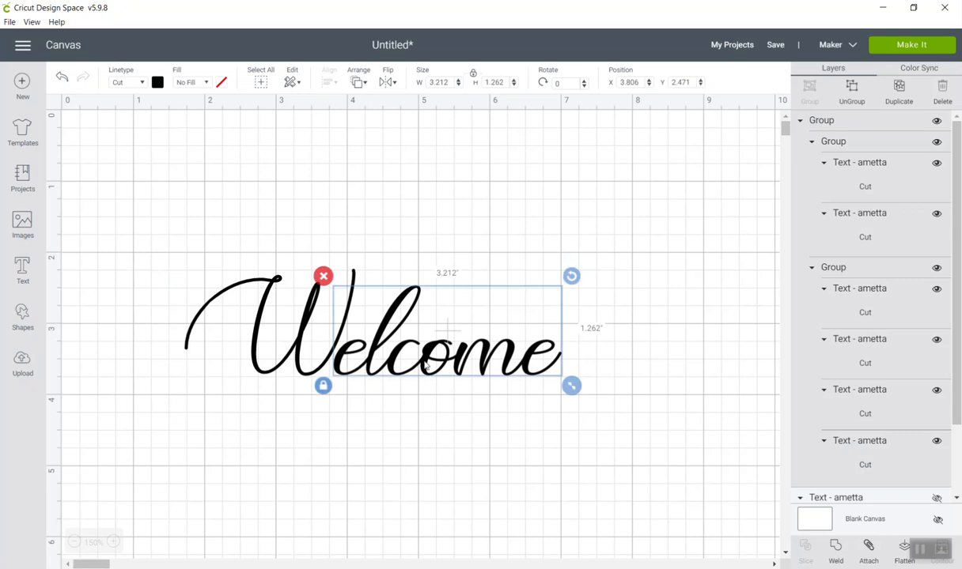
drag(426, 364, 419, 363)
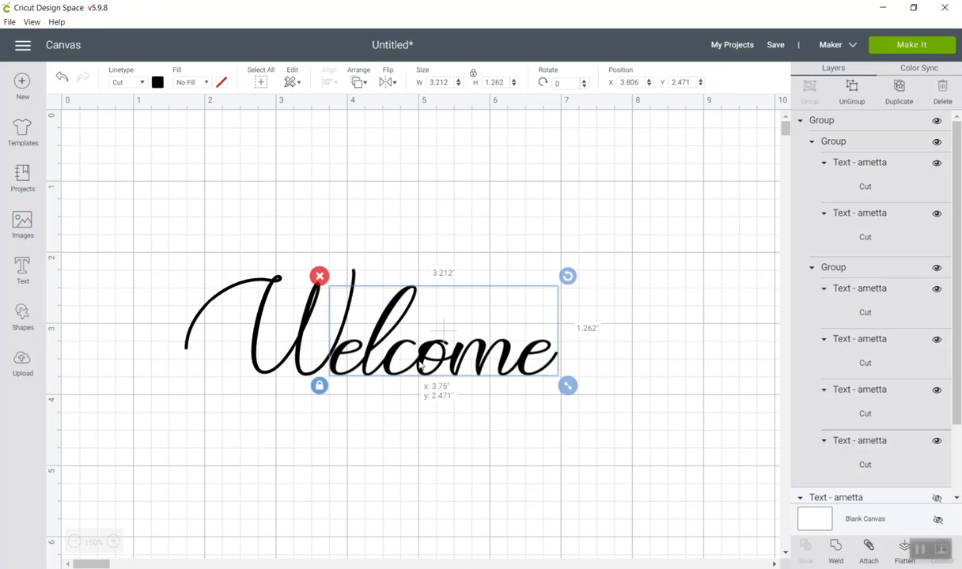
drag(421, 365, 419, 364)
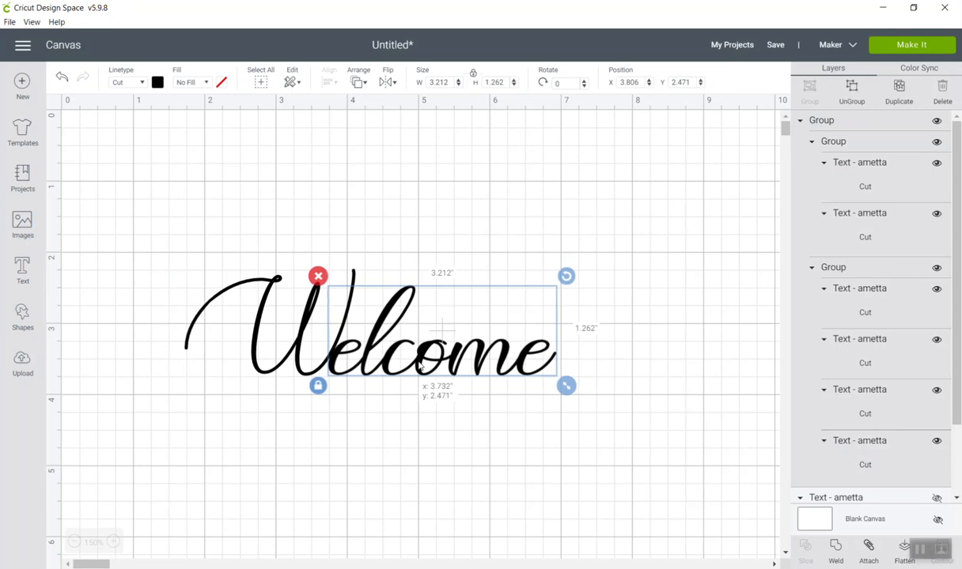
click(424, 445)
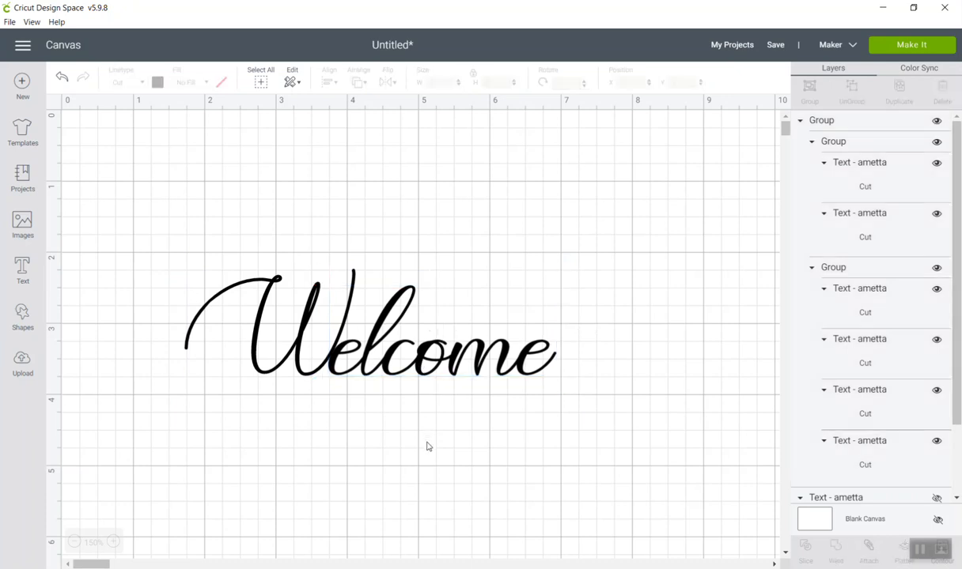
click(333, 371)
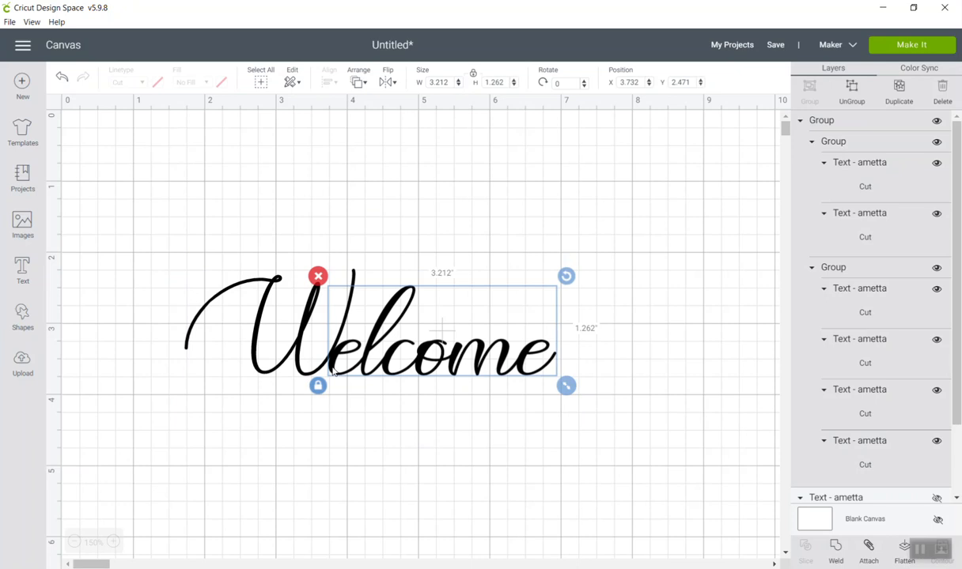
drag(333, 371, 337, 372)
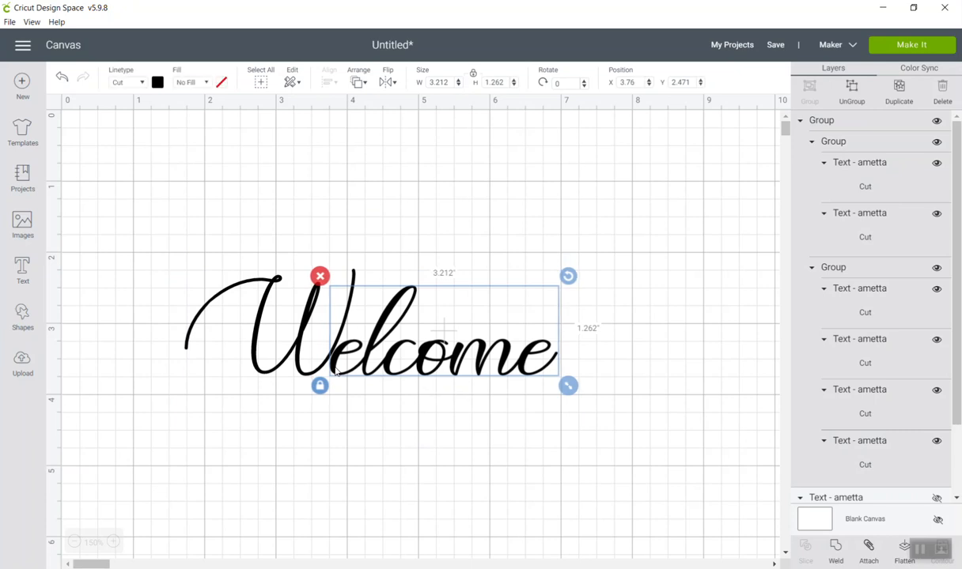
Try moving the "elcome" group up and reshaping it to about 3 inches wide and 1.73 inches high with proportions unlocked.
drag(413, 371, 422, 333)
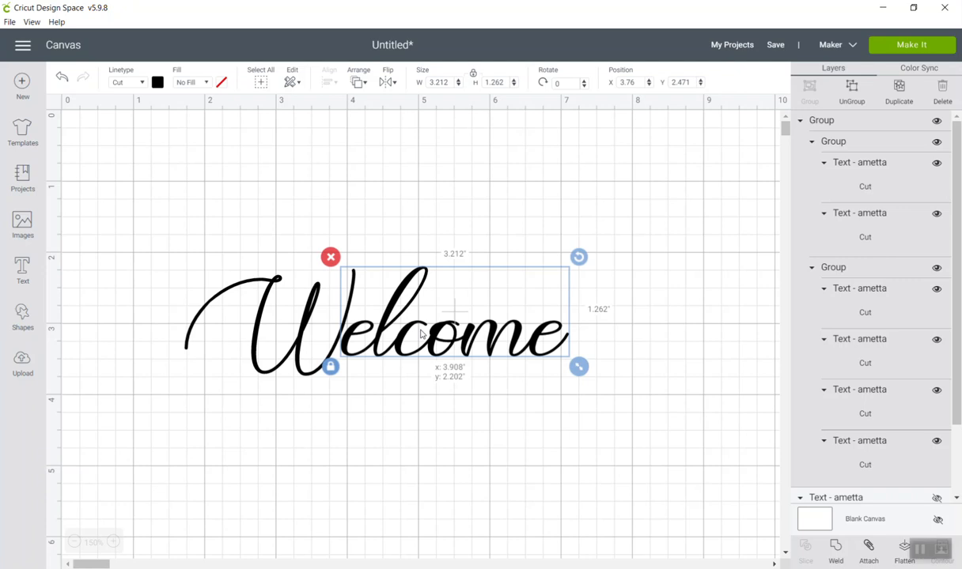
drag(420, 333, 420, 333)
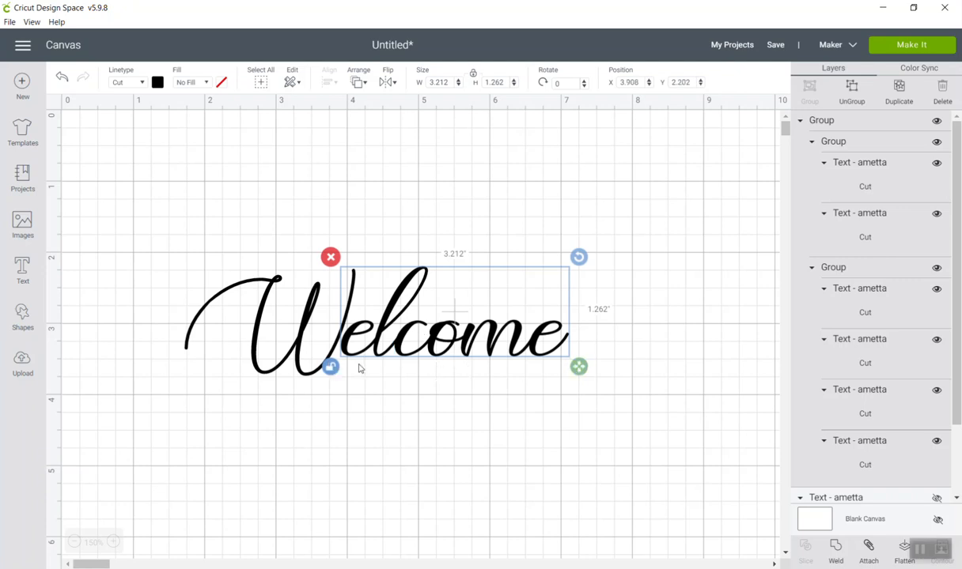
drag(579, 367, 563, 401)
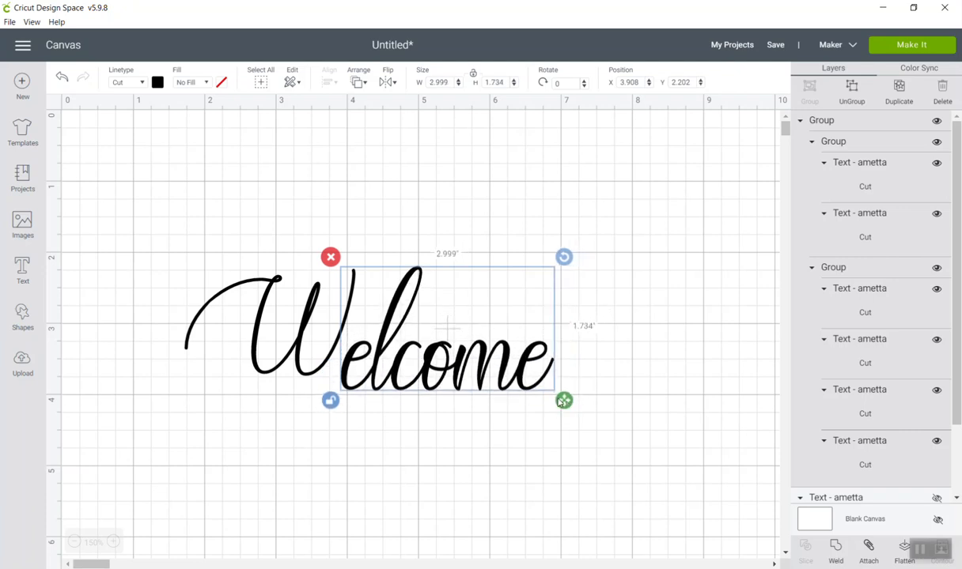
drag(440, 368, 437, 345)
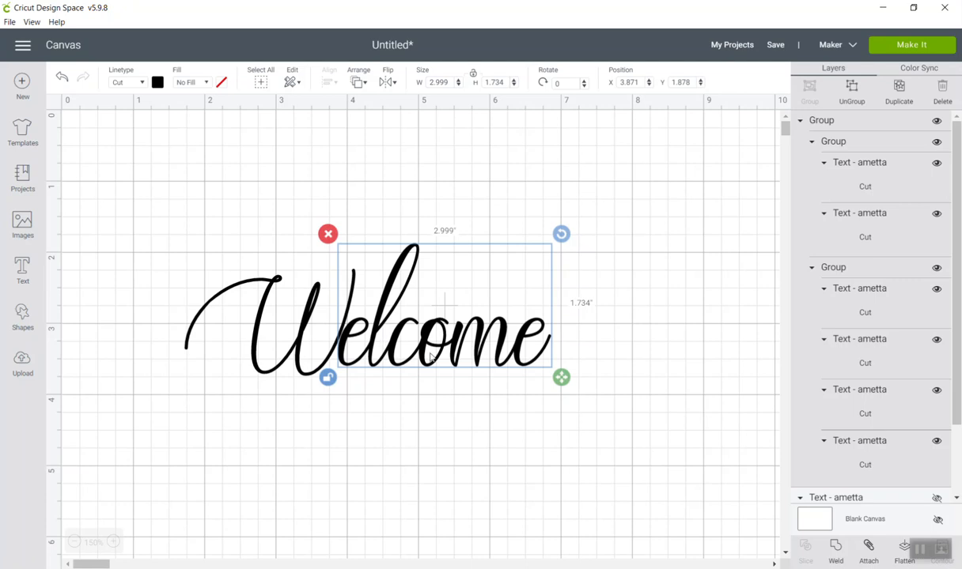
drag(420, 358, 414, 373)
Undo the trial moves and reshaping of the "elcome" group.
click(63, 78)
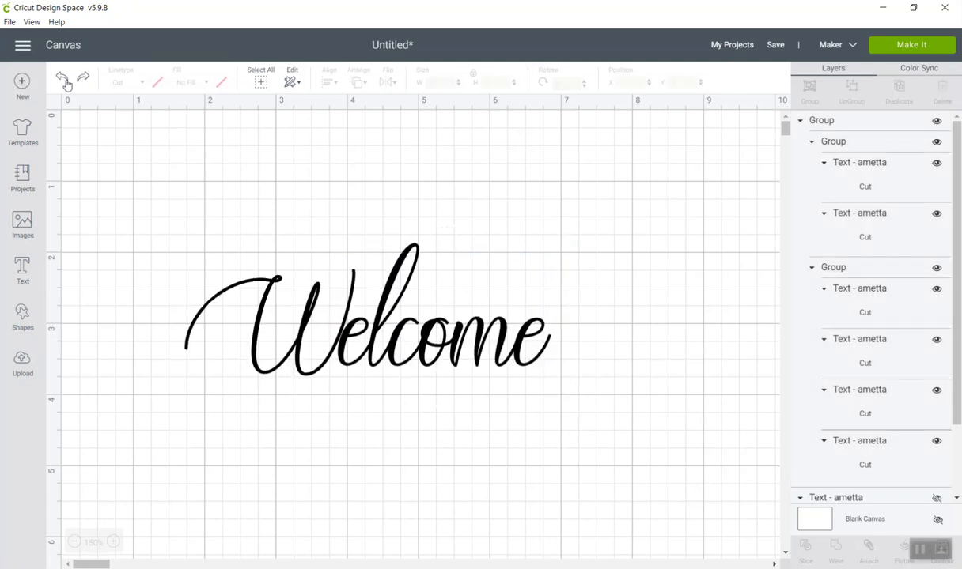
click(63, 79)
click(63, 78)
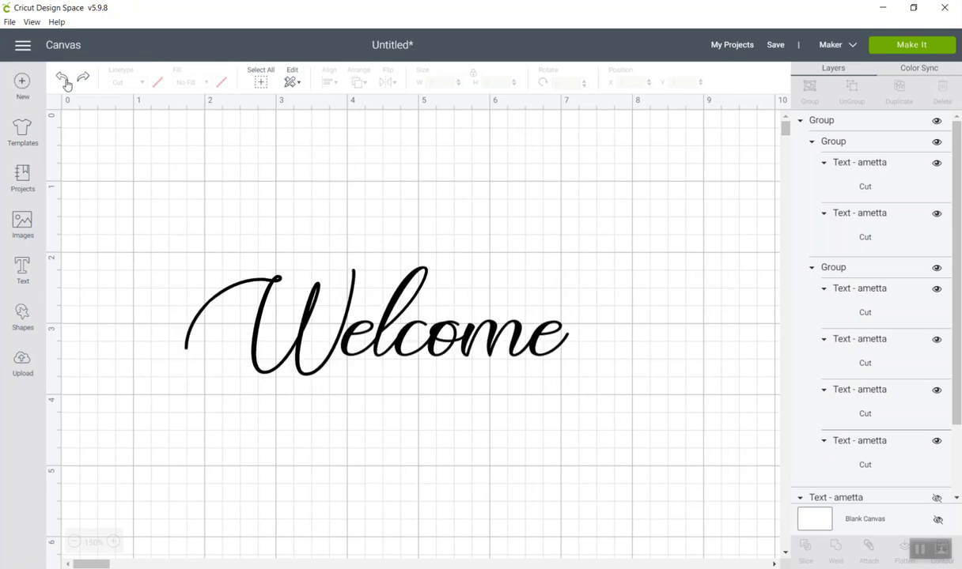
click(64, 78)
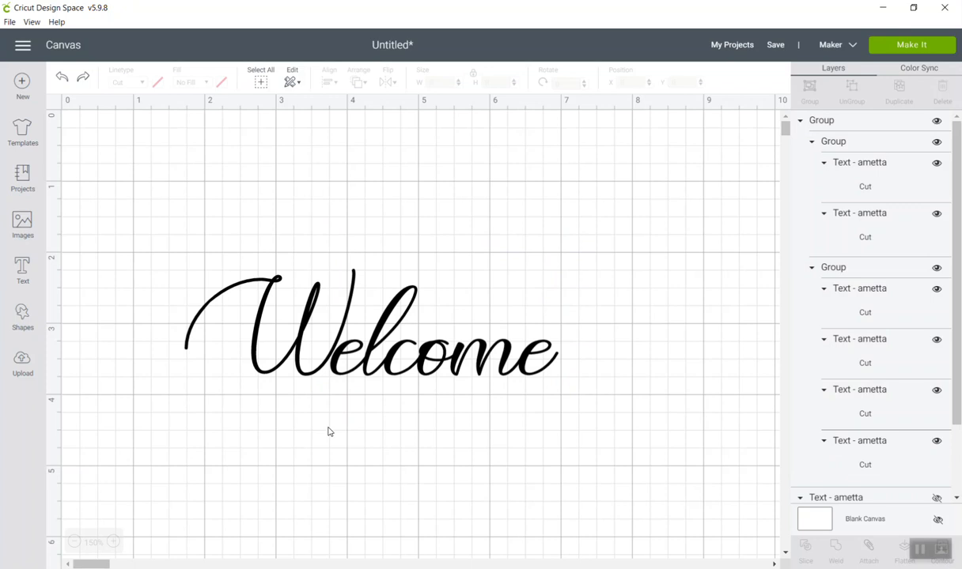
Rotate the "W" to about 355.8 degrees and the "elcome" group to about 358.8 degrees.
click(283, 325)
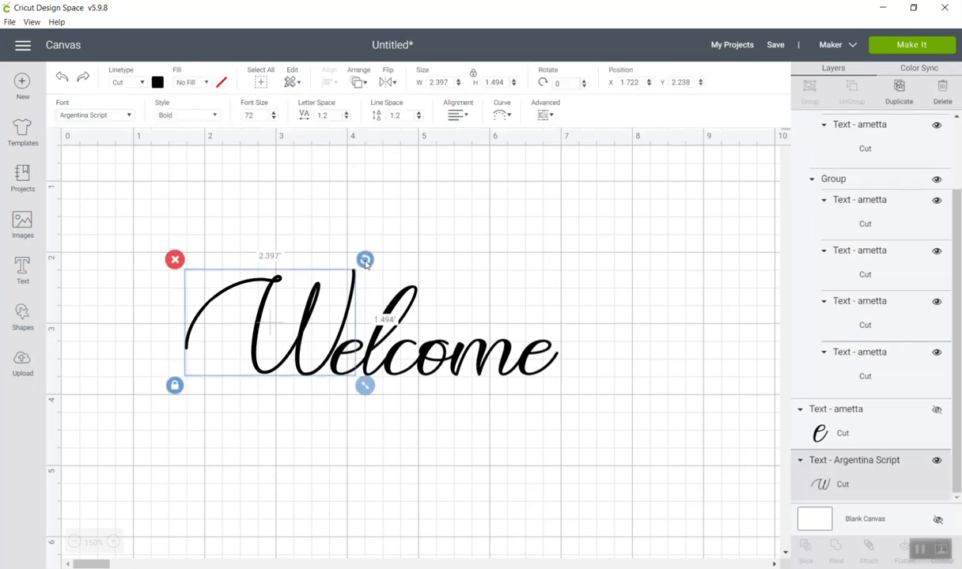
drag(365, 265, 358, 260)
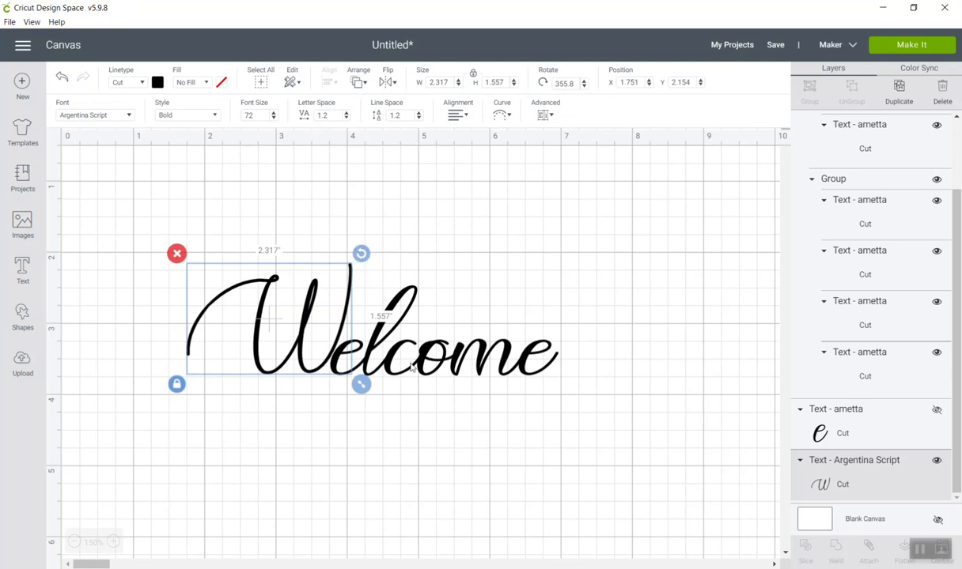
click(446, 360)
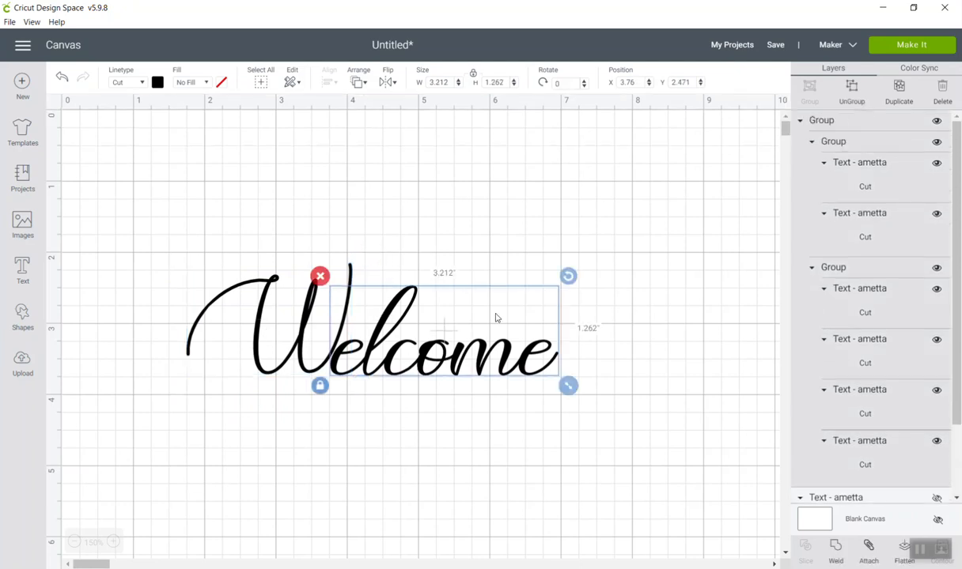
drag(569, 278, 566, 276)
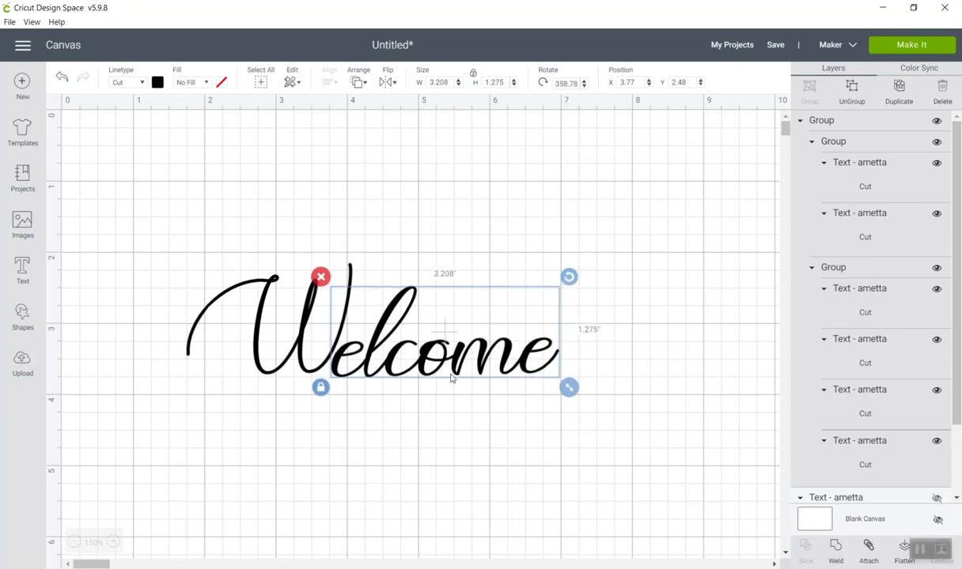
Move the tilted "elcome" group up to meet the "W" at about X 3.8, Y 2.3 inches and deselect it.
drag(450, 373, 456, 361)
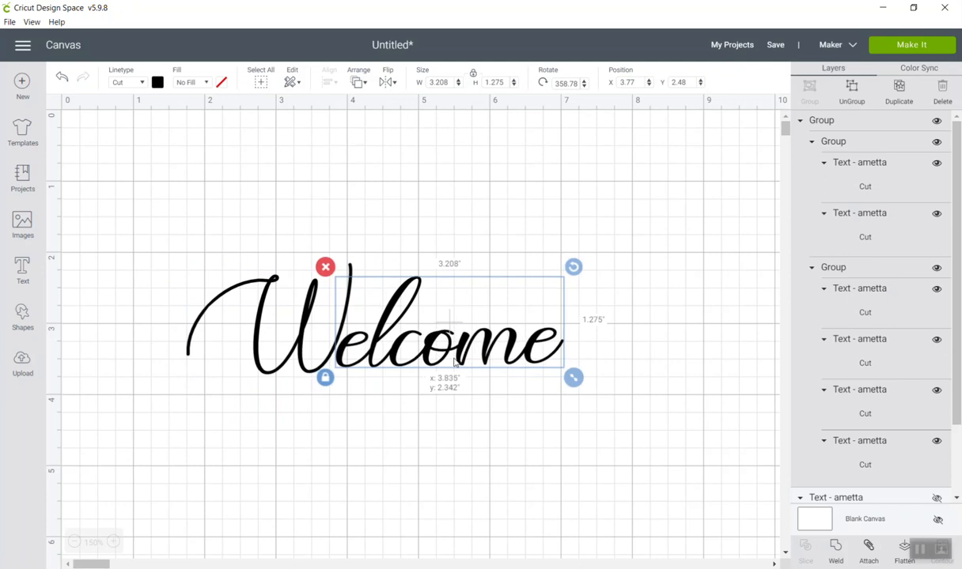
drag(454, 362, 451, 361)
click(487, 410)
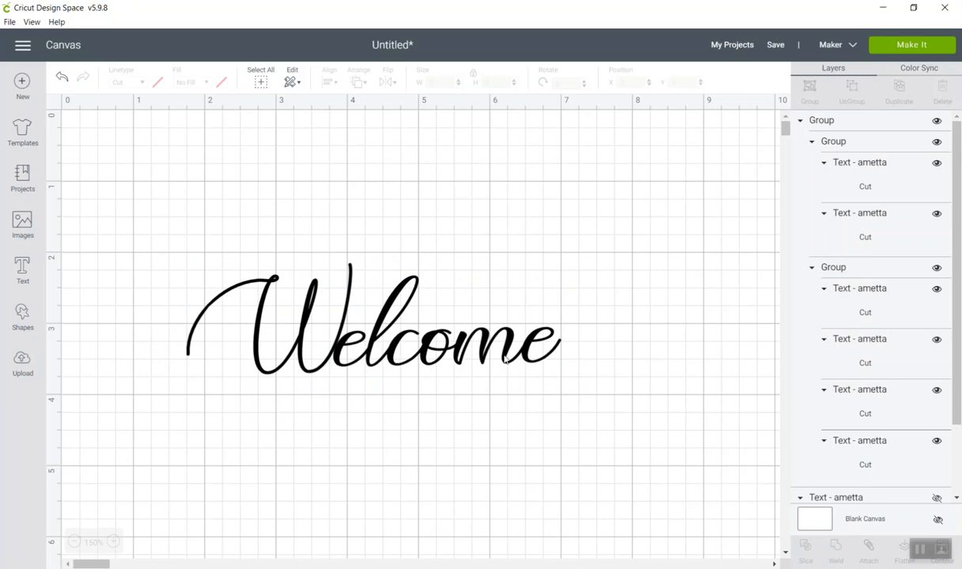
Undo the last move of the "elcome" group and align it with the "W" along their bottom edges.
click(465, 354)
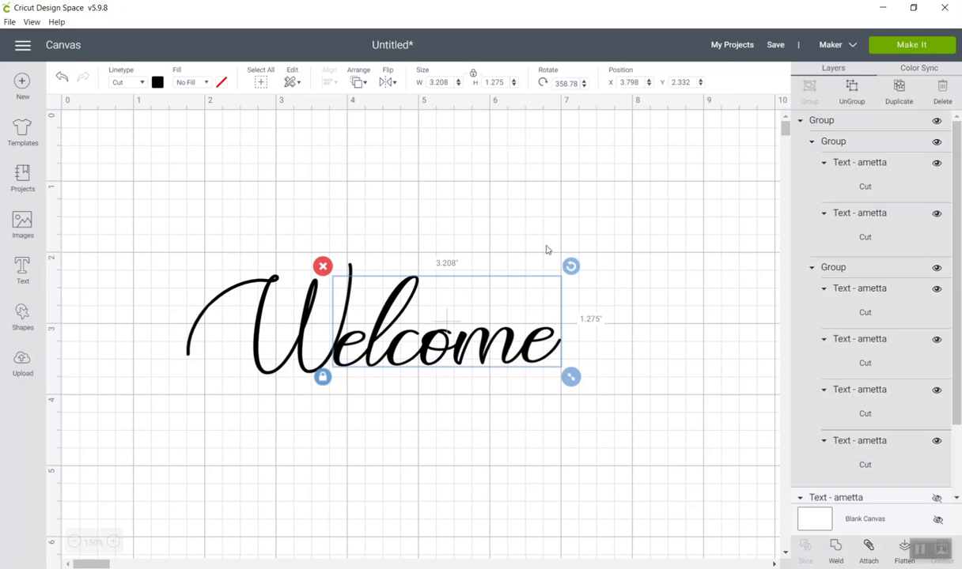
click(61, 79)
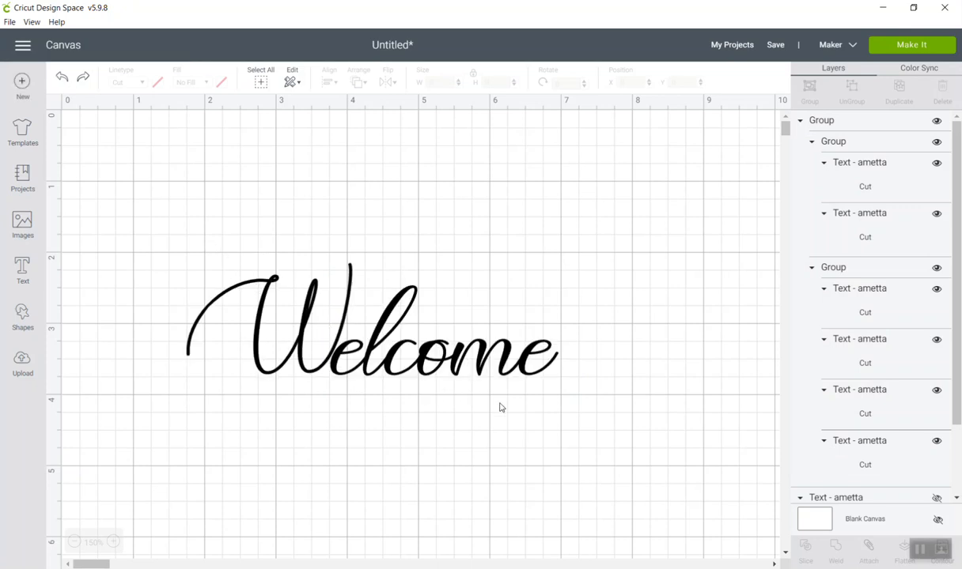
drag(524, 400, 220, 234)
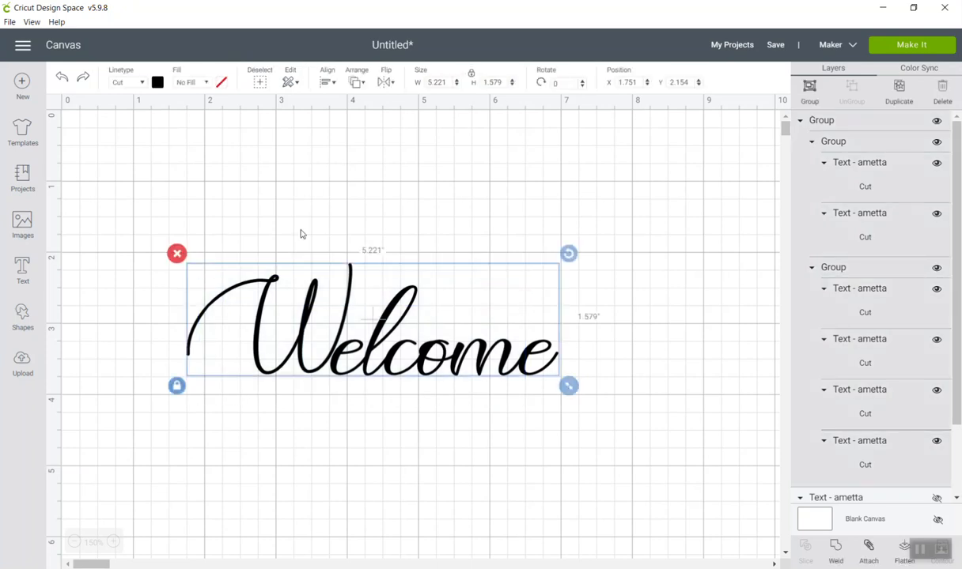
click(326, 83)
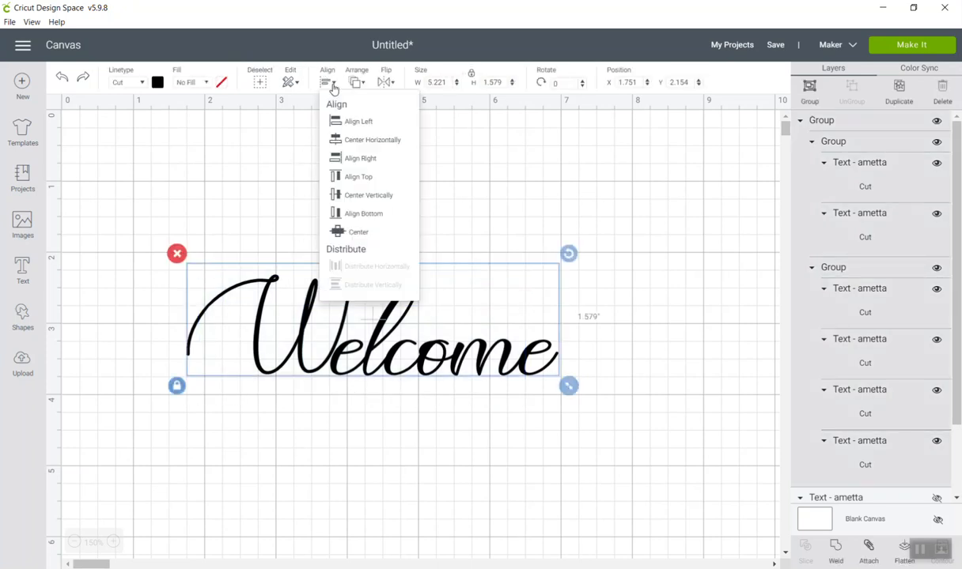
click(351, 214)
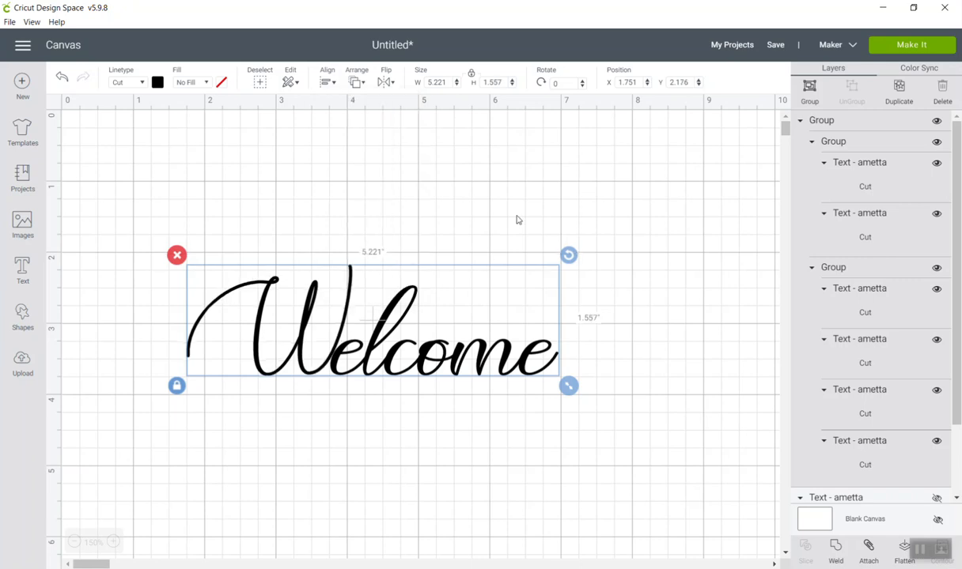
click(668, 317)
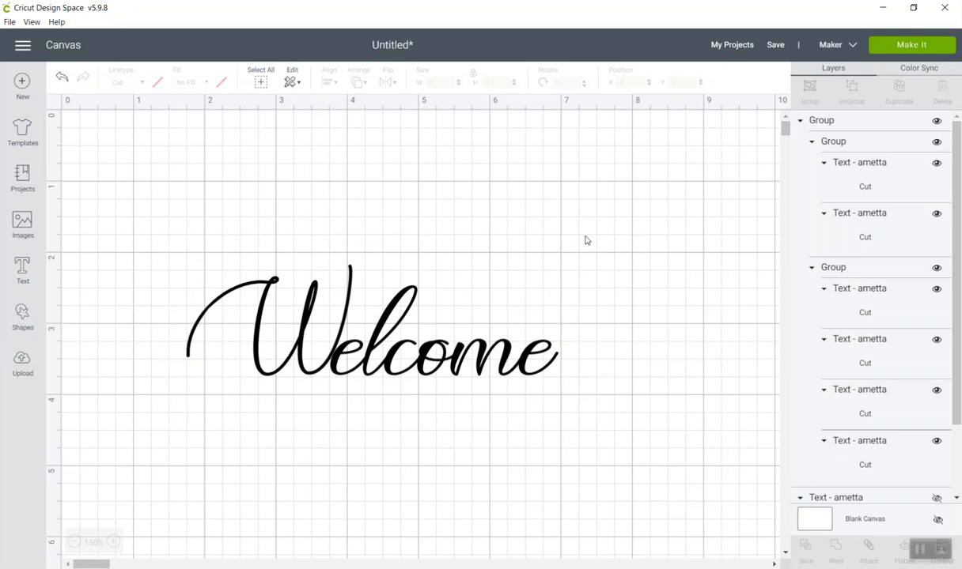
Group the "W" with "elcome", preview their layout on the cutting mat and return to the canvas.
drag(585, 401, 175, 251)
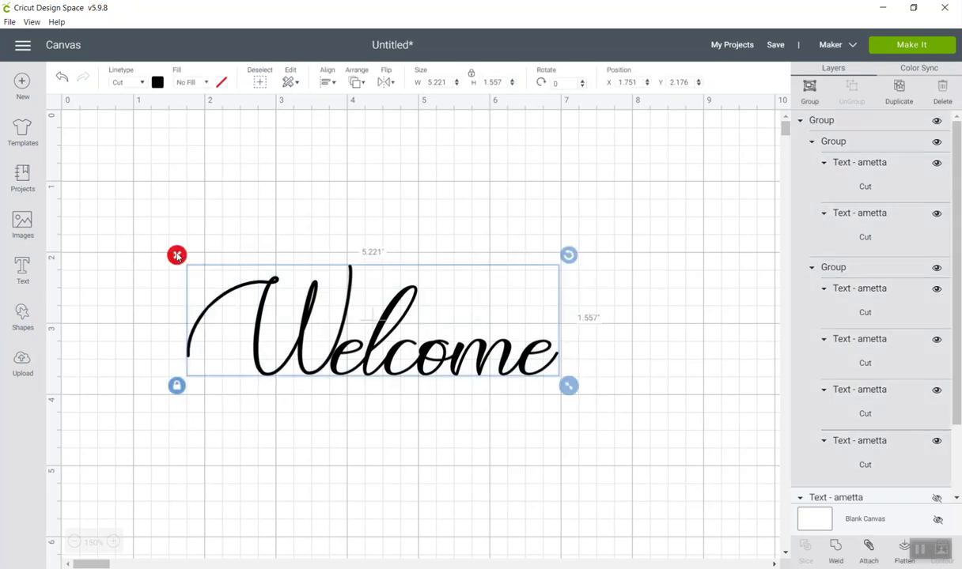
click(808, 89)
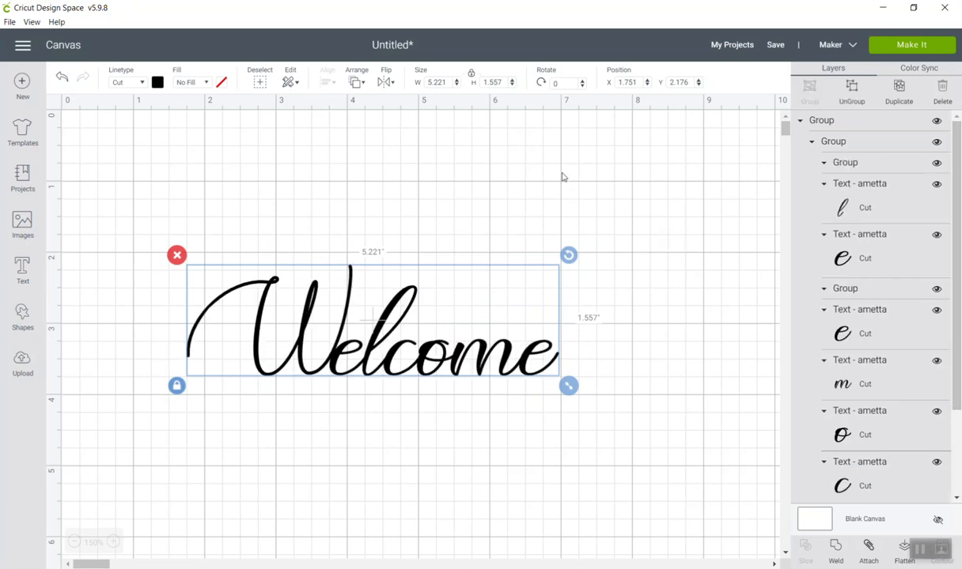
click(912, 46)
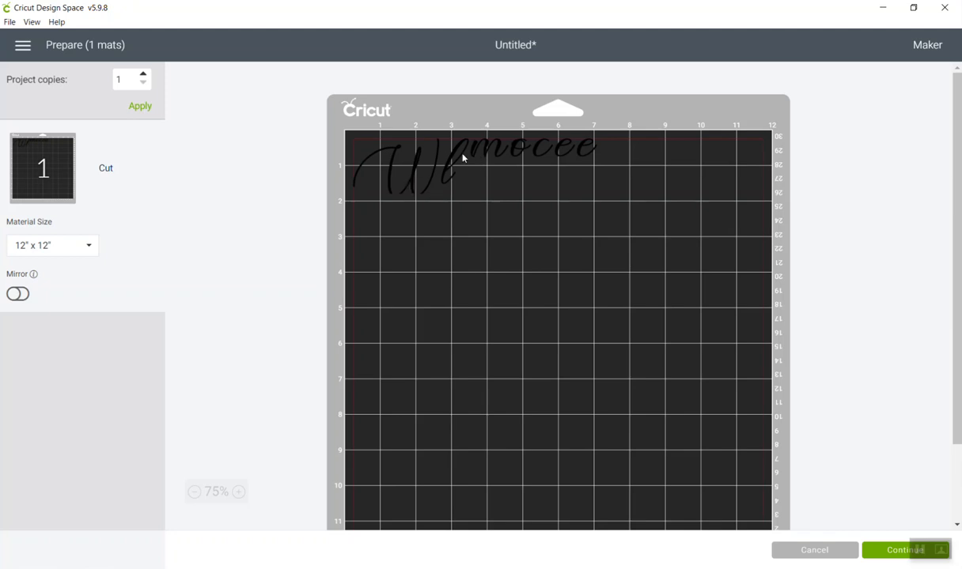
click(814, 549)
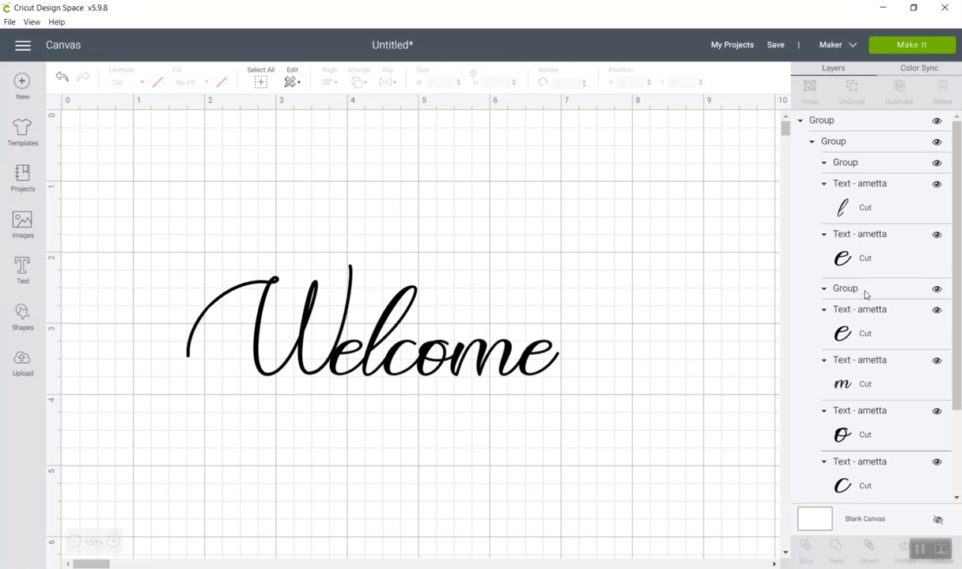
Attach the grouped "Welcome" lettering, check its layout on the cutting mat and return to the canvas.
drag(562, 372, 212, 283)
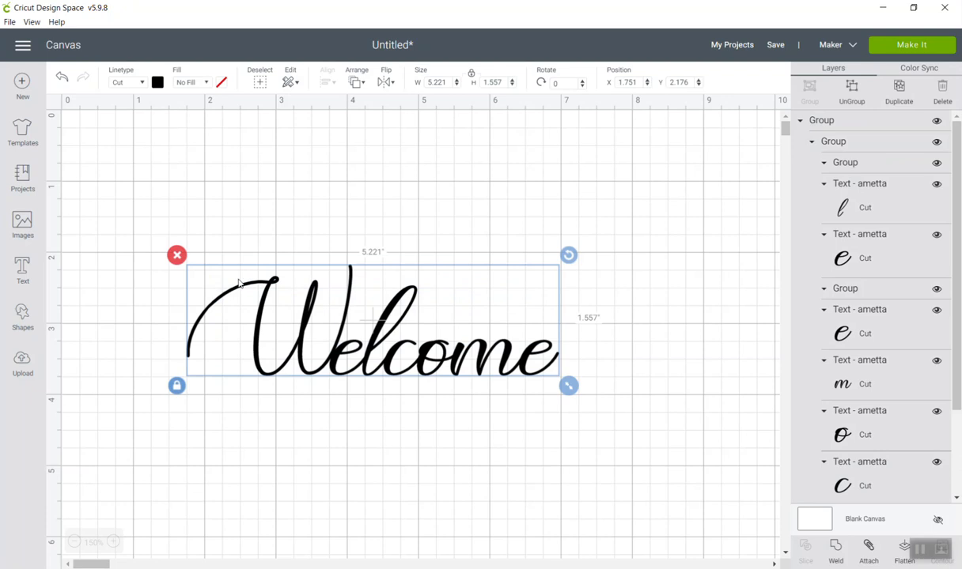
click(867, 545)
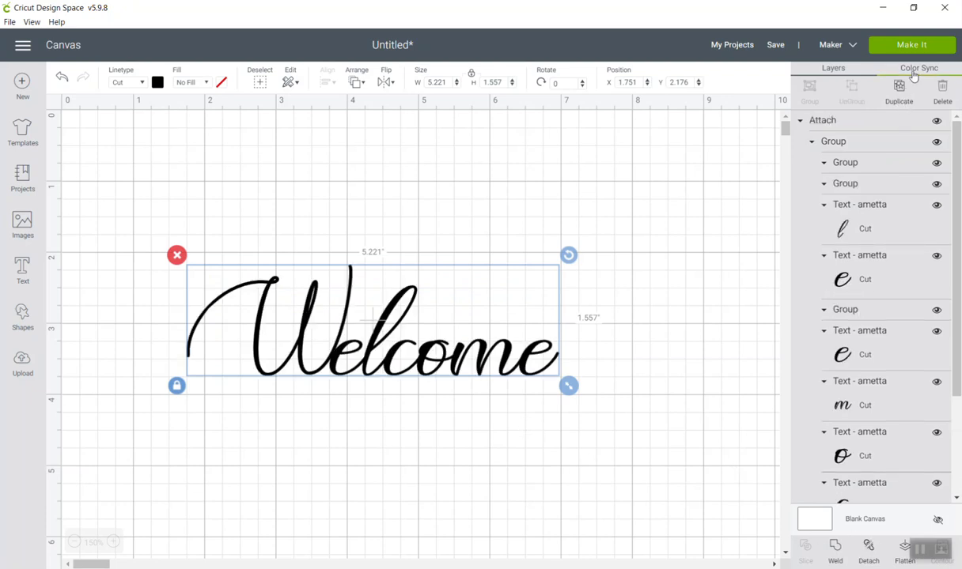
click(915, 45)
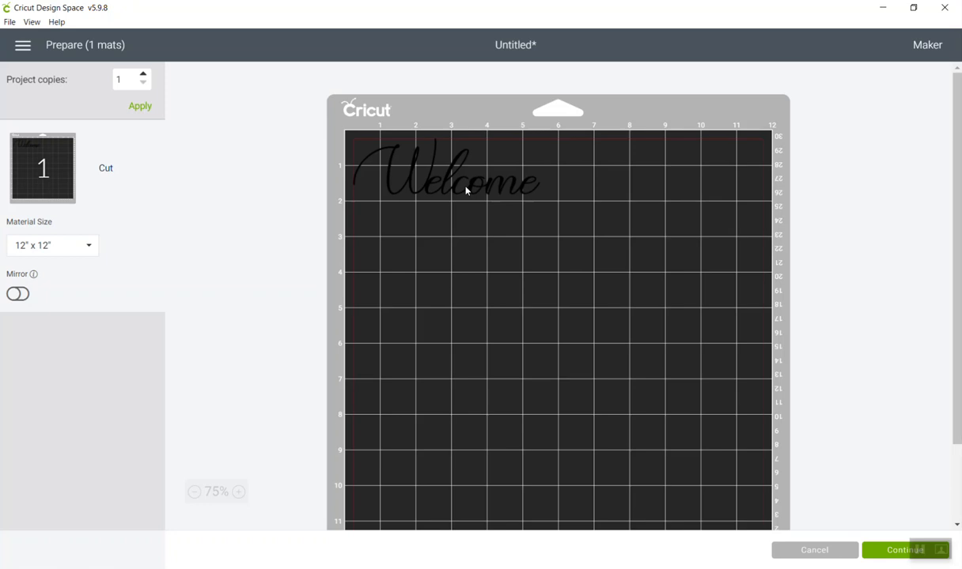
click(456, 178)
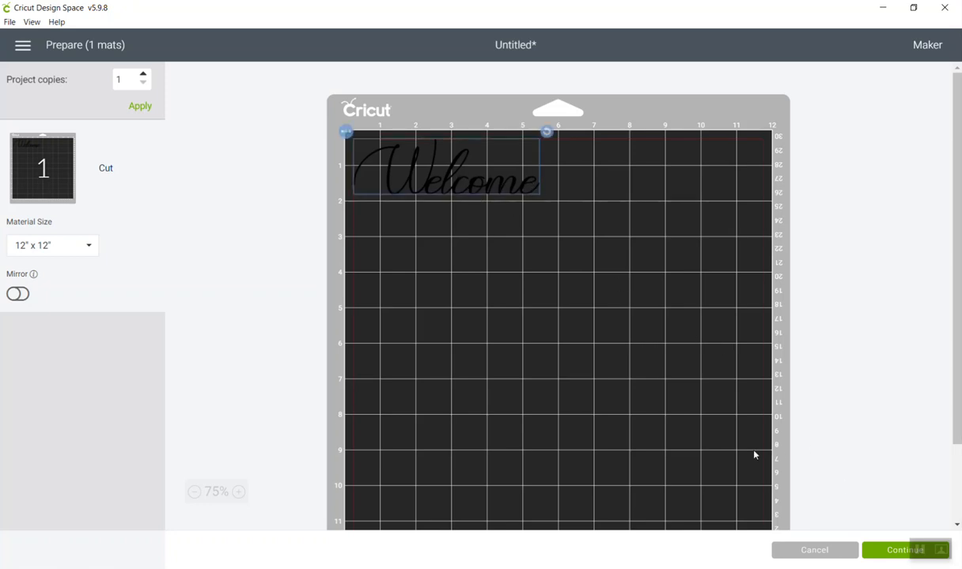
click(827, 549)
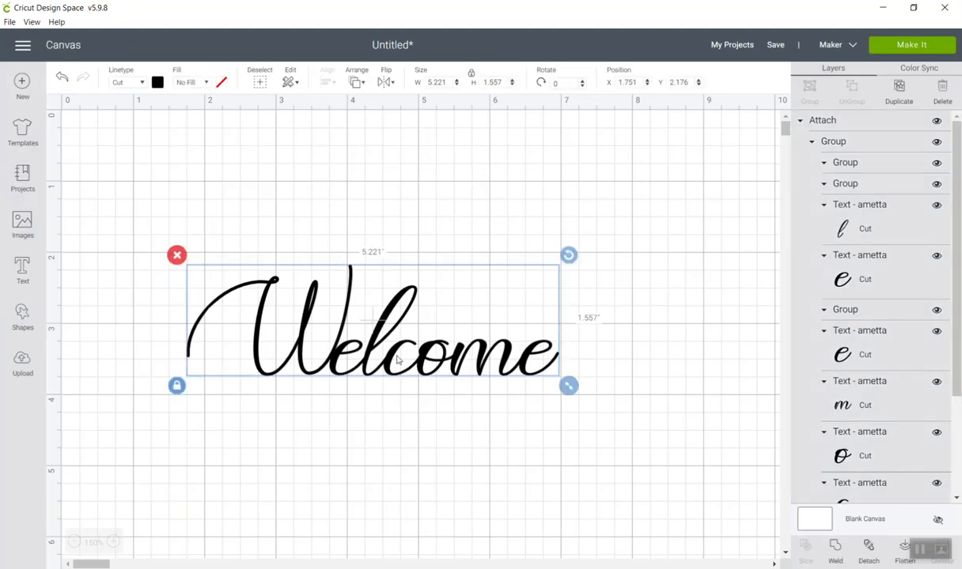
Detach the "Welcome" lettering back into its grouped letters.
click(939, 519)
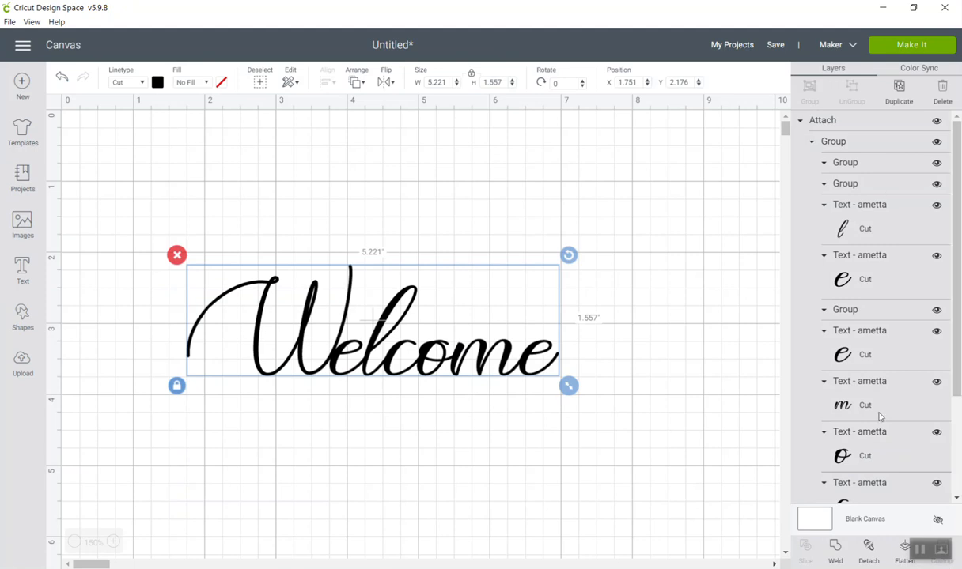
click(867, 552)
click(472, 352)
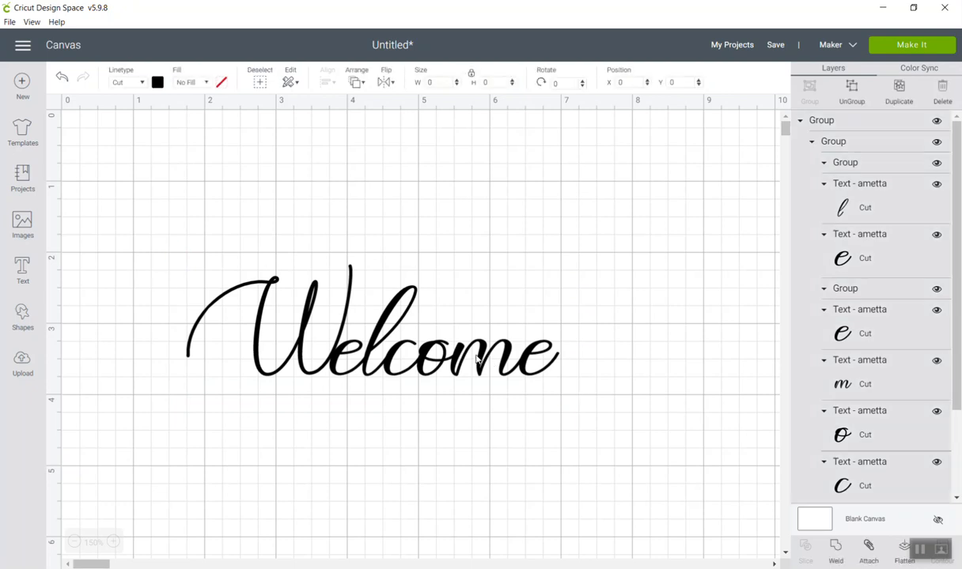
mouse_move(958, 388)
mouse_down()
mouse_move(960, 467)
mouse_move(958, 380)
mouse_up()
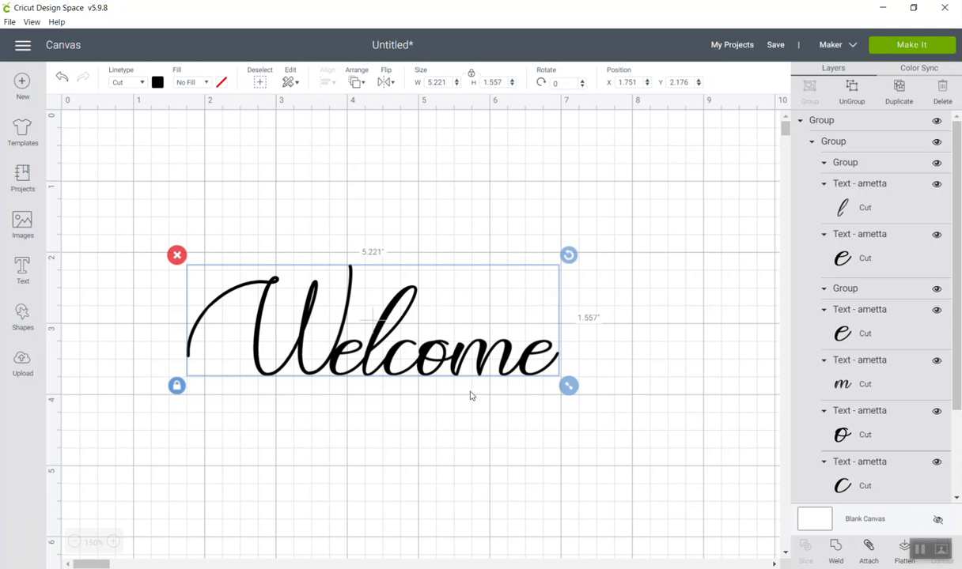
Weld all the "Welcome" letters into a single shape.
click(467, 427)
drag(601, 390, 177, 307)
click(834, 555)
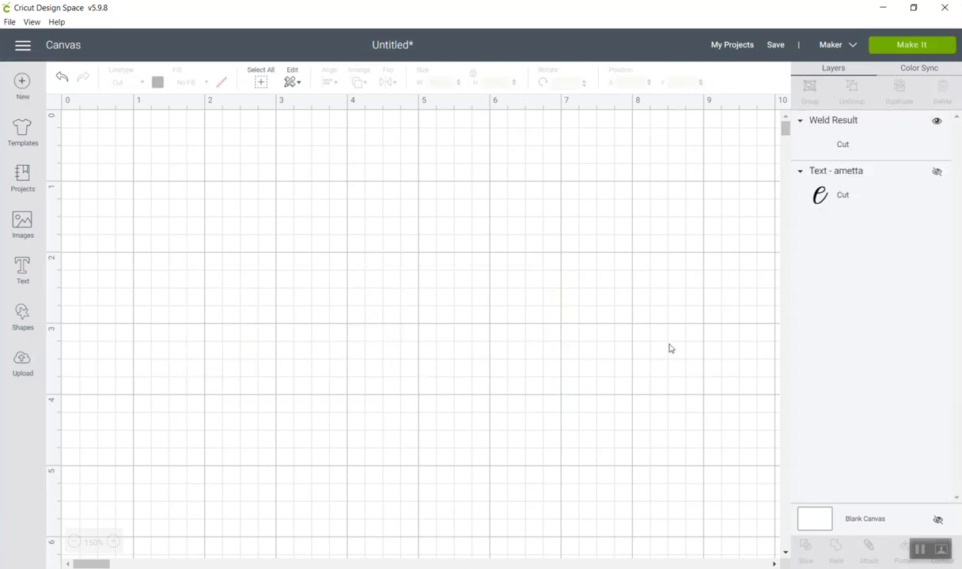
Examine the welded "Welcome" cut outlines in Contour, including where letters overlap, without hiding any of them.
click(421, 353)
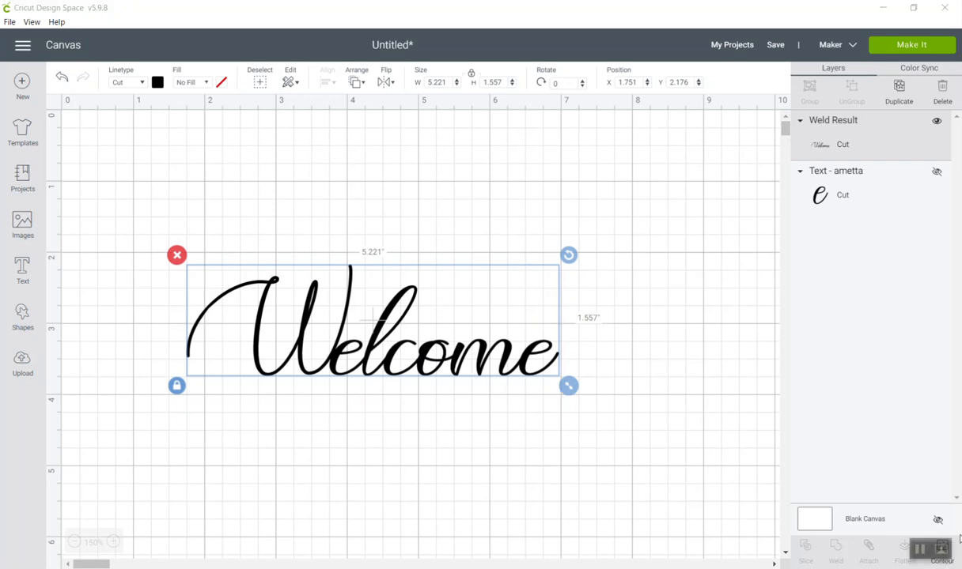
double_click(870, 8)
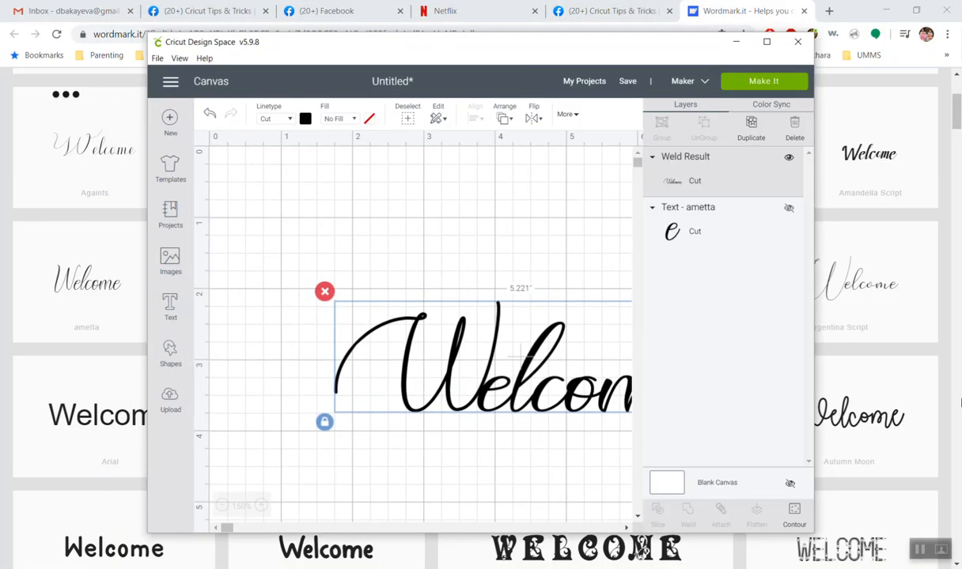
click(793, 515)
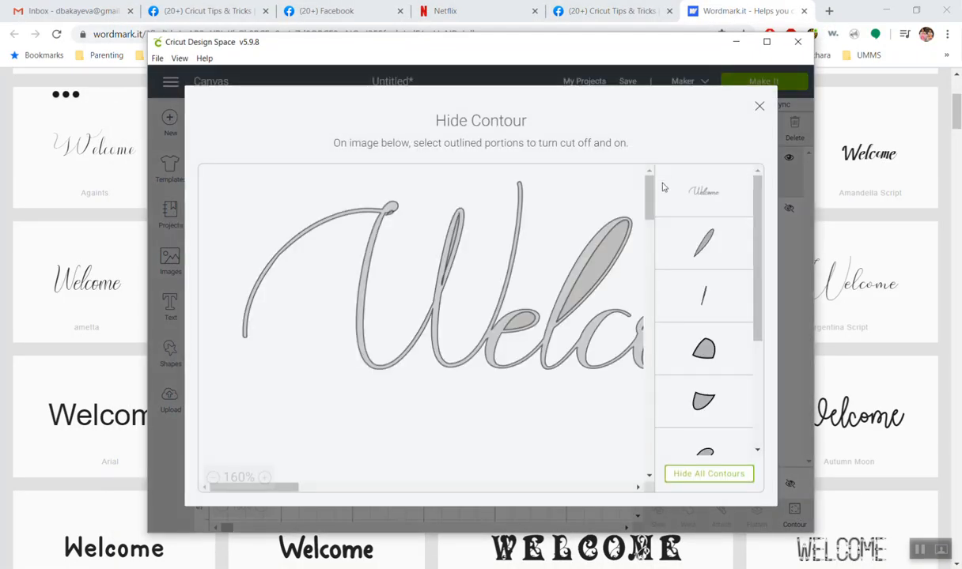
click(766, 41)
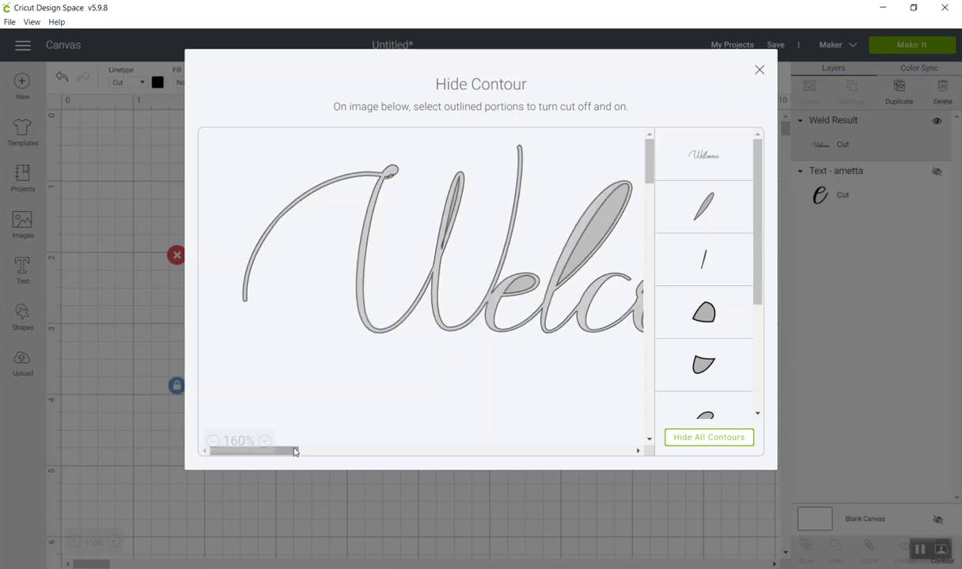
drag(294, 452, 333, 453)
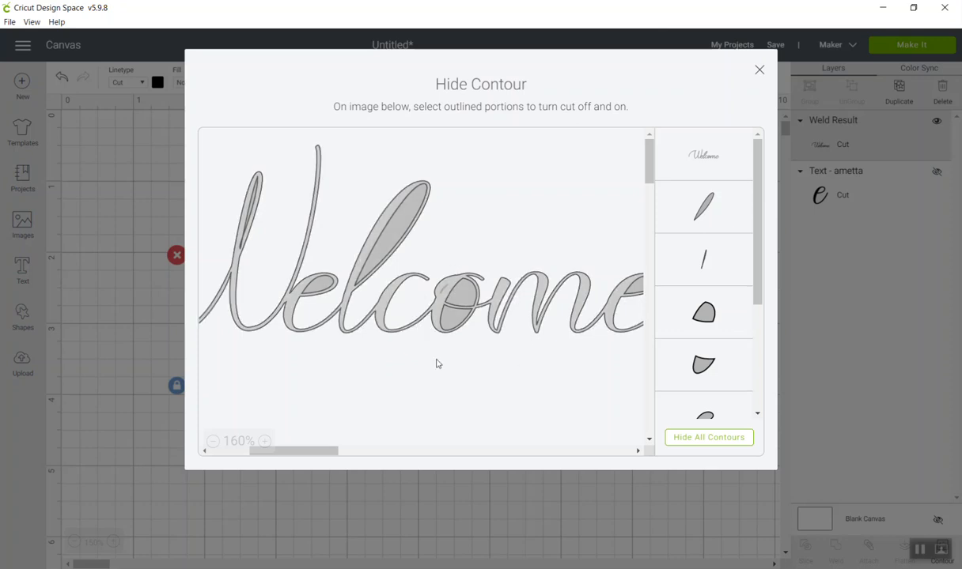
mouse_move(315, 452)
mouse_down()
mouse_move(356, 453)
mouse_move(315, 448)
mouse_up()
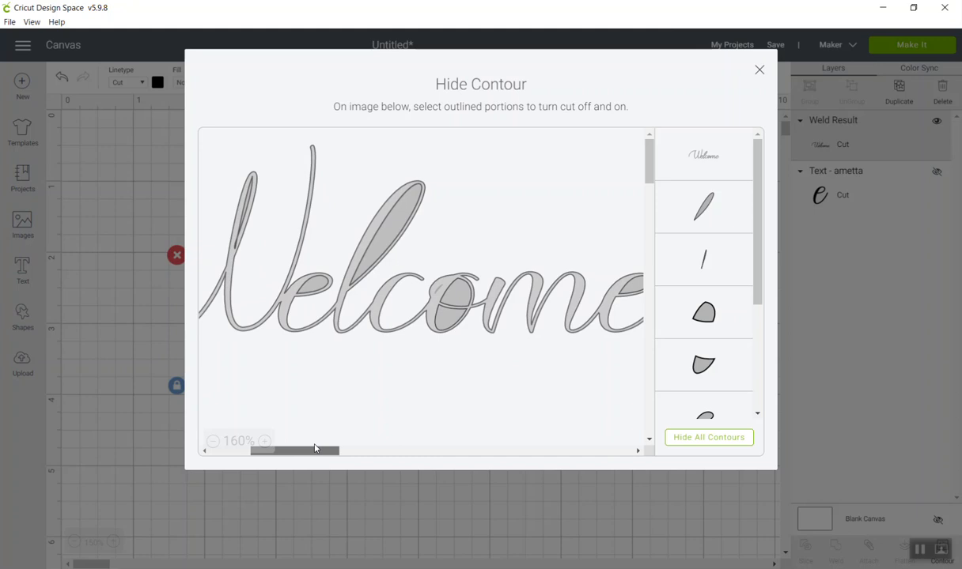
click(760, 73)
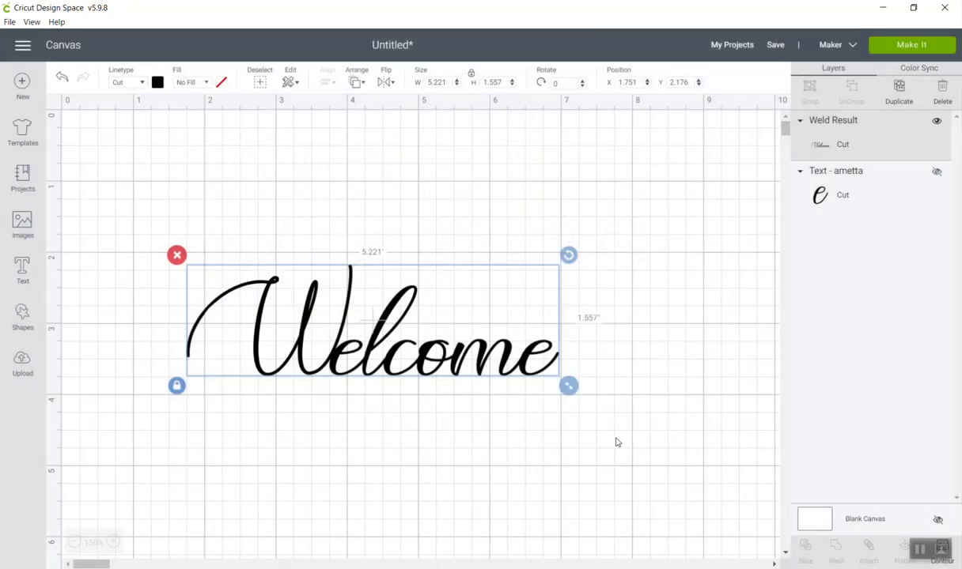
click(540, 443)
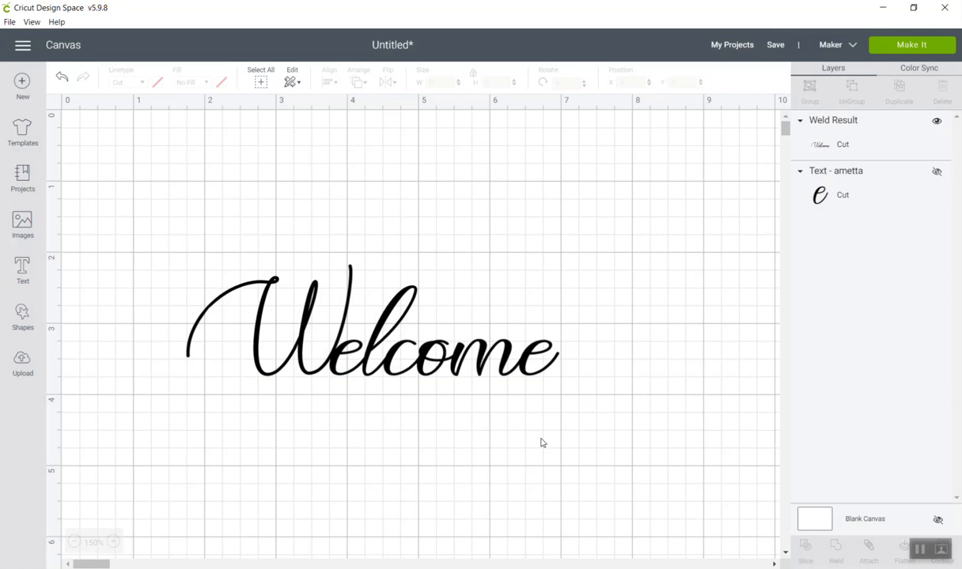
Preview the welded "Welcome" on the cutting mat, and back on the canvas move it to about X 0.84, Y 0.49 inches.
click(372, 368)
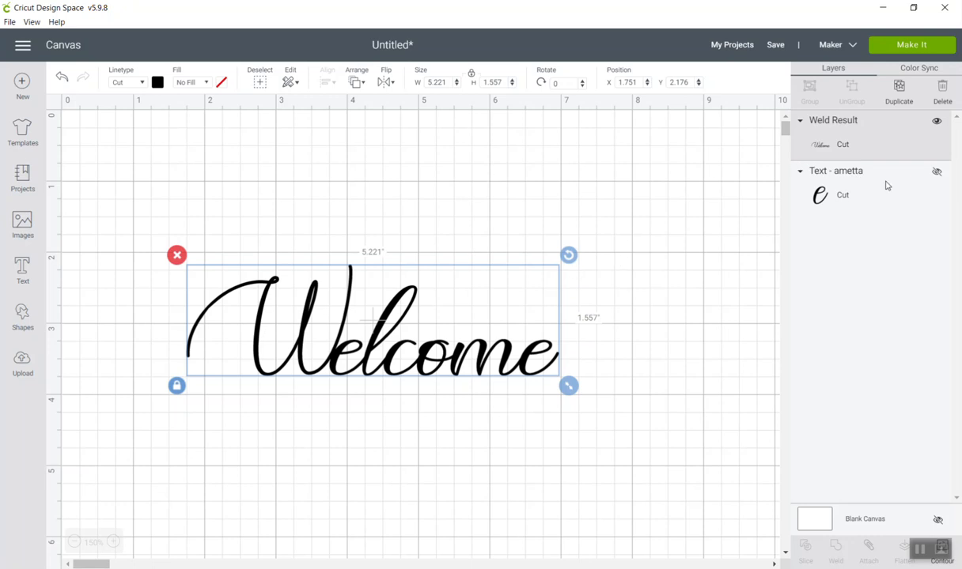
click(917, 47)
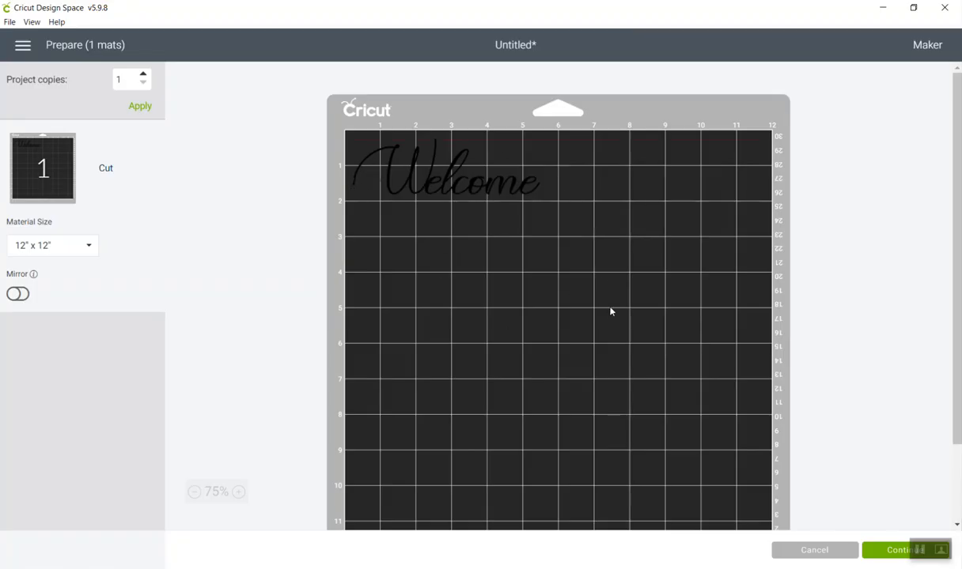
click(813, 549)
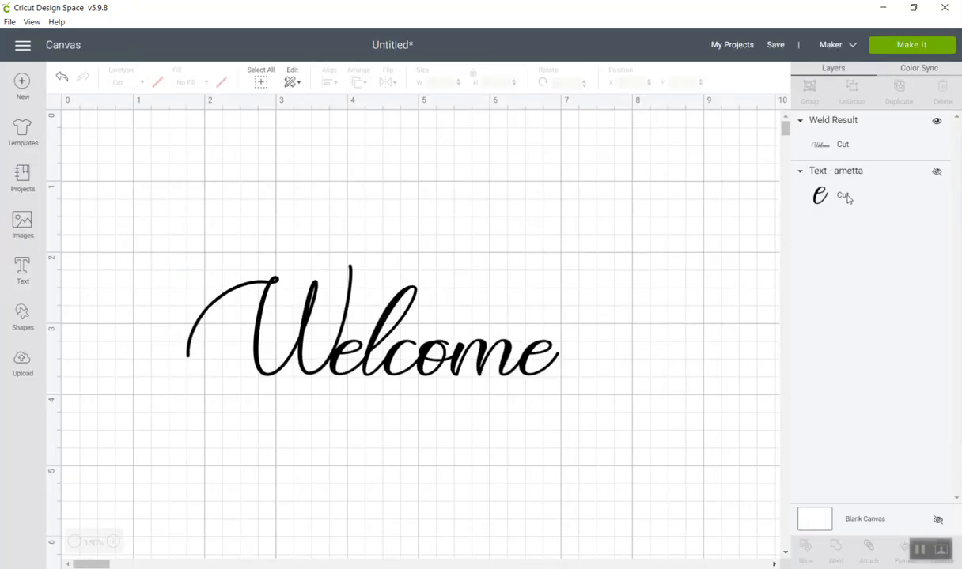
click(382, 363)
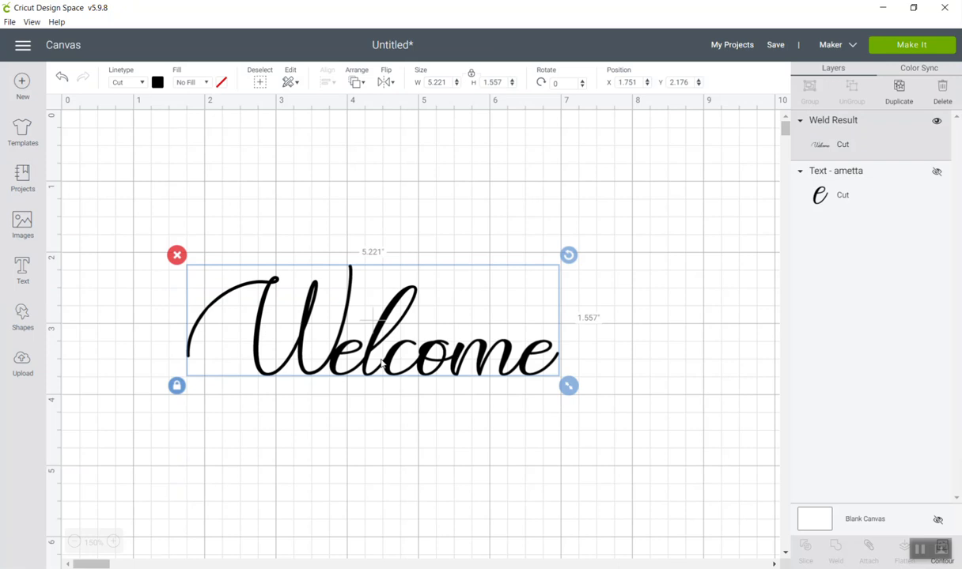
drag(382, 363, 318, 243)
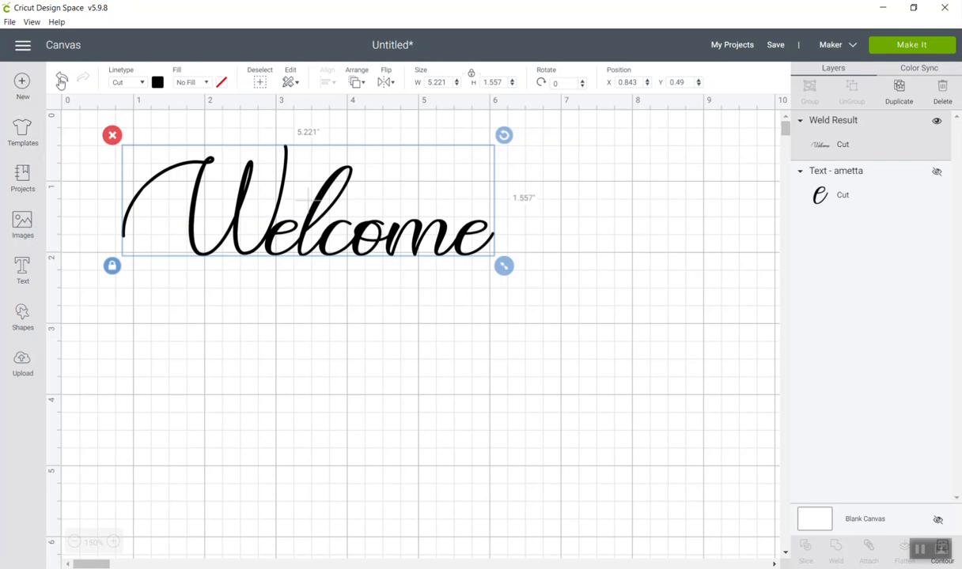
Open the My Projects category and browse through the saved projects.
click(24, 180)
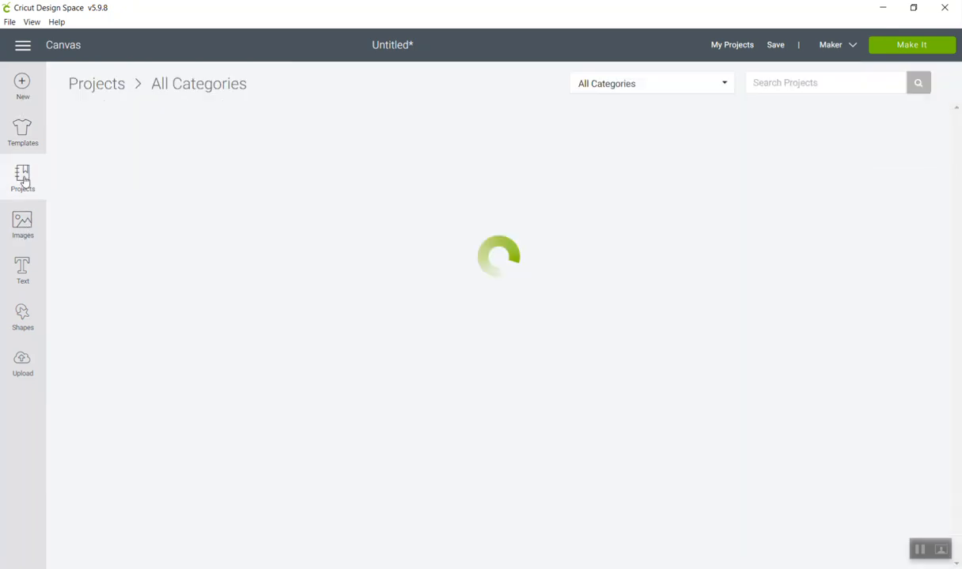
click(644, 84)
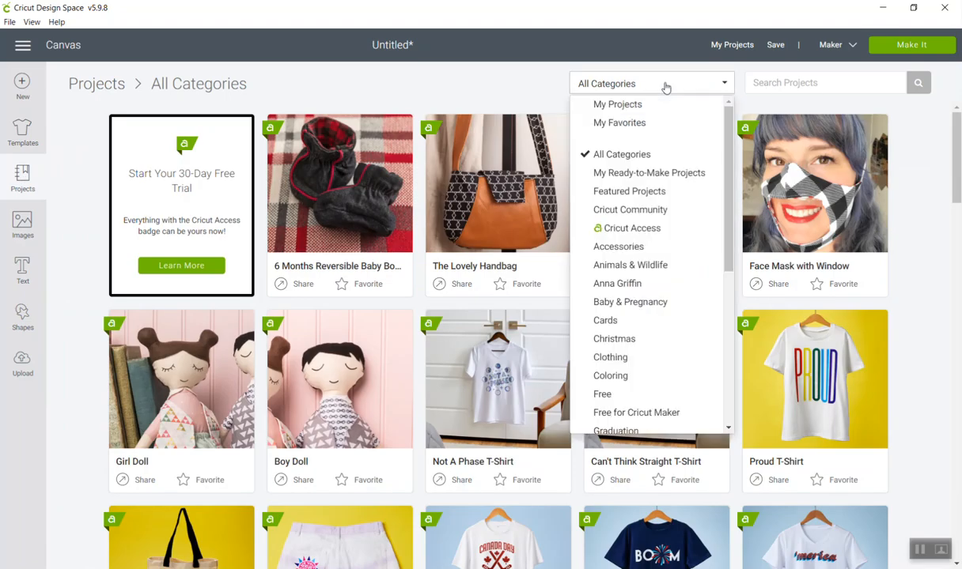
click(650, 103)
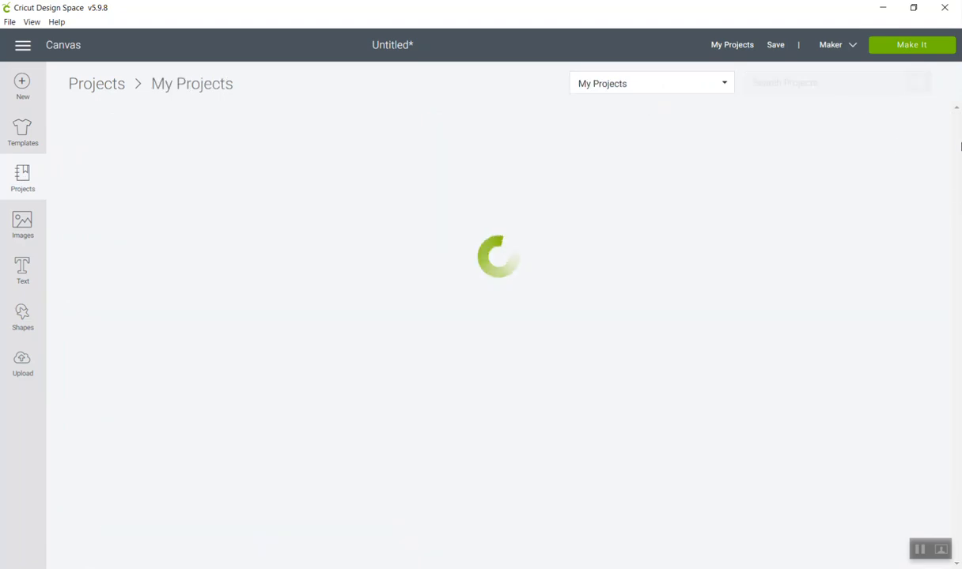
drag(955, 117, 957, 498)
scroll(957, 378, down, 2)
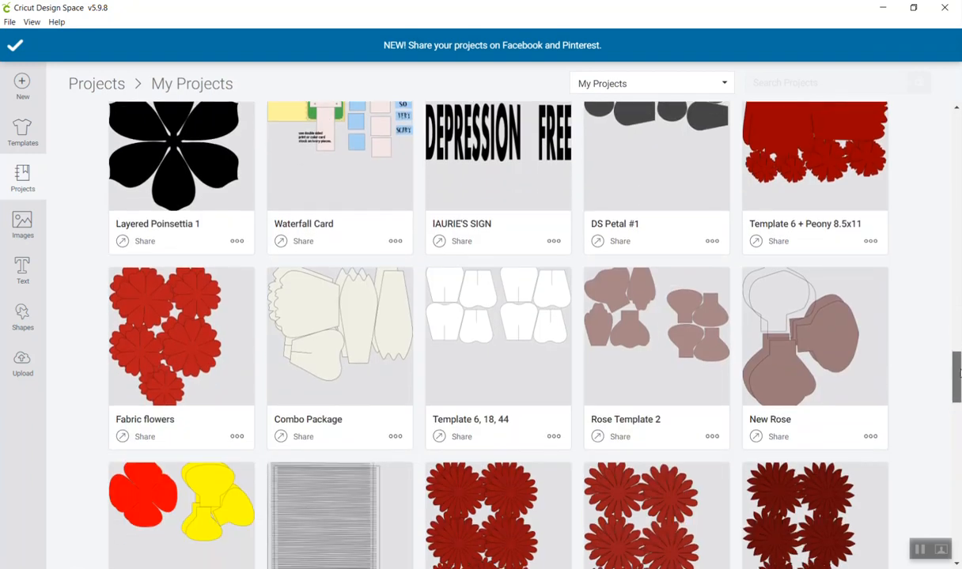
scroll(957, 378, down, 1)
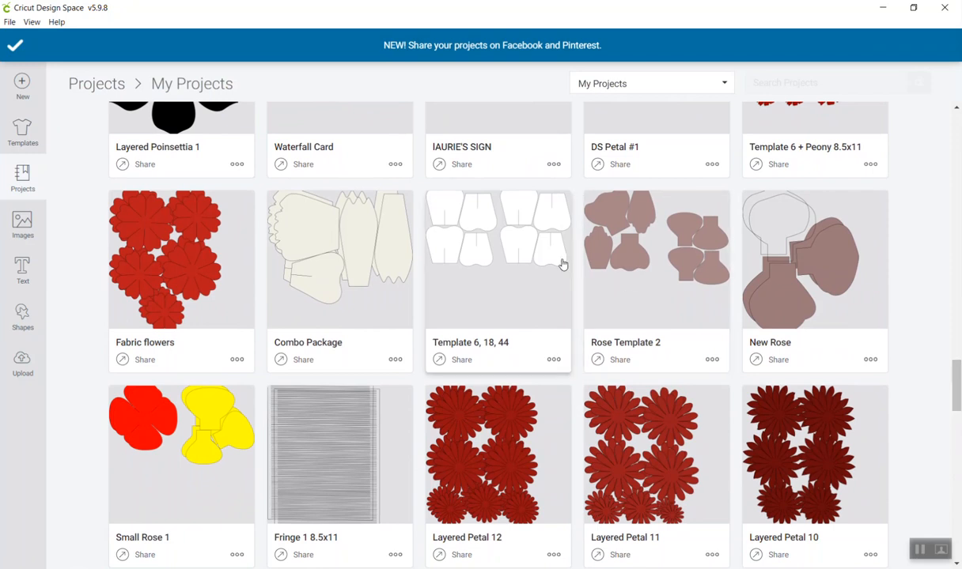